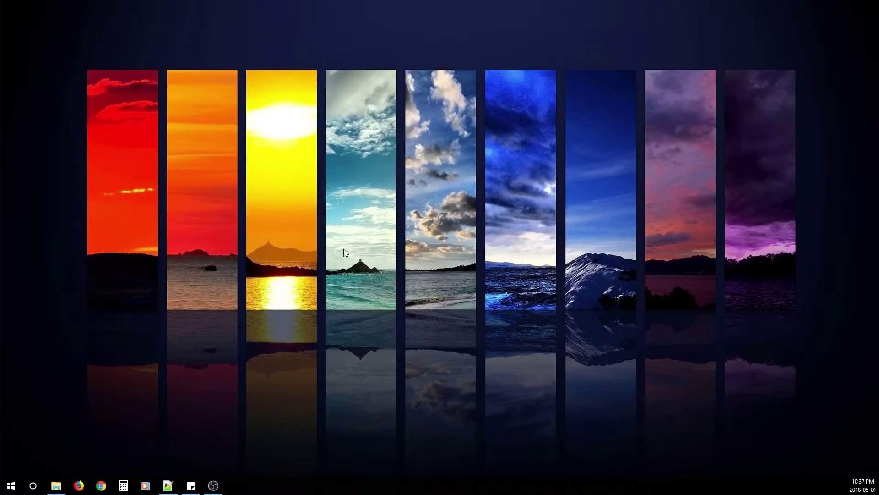
Launch Firefox, go to google.ca and search for 'Noscript'
click(80, 486)
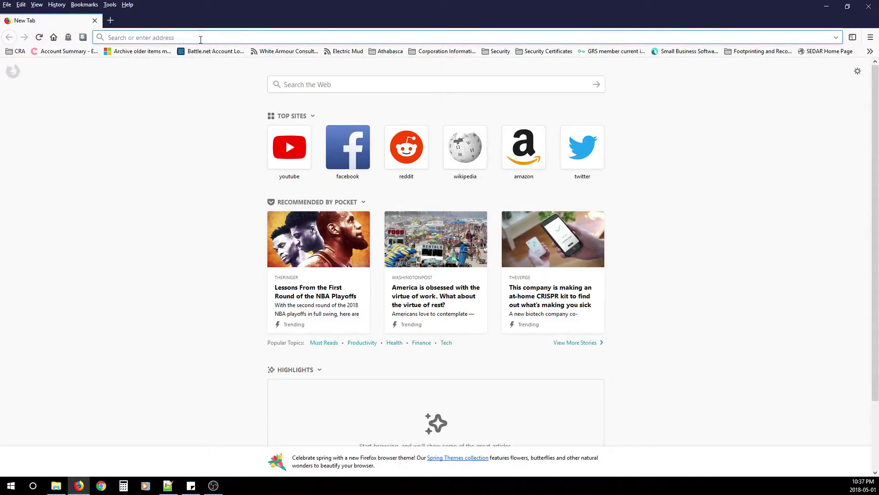
text(google.ca)
key(Return)
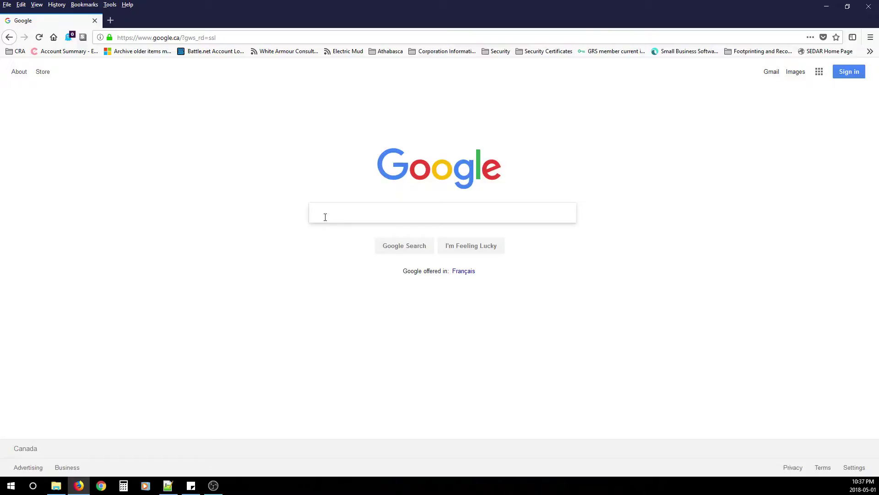
text(Noscript)
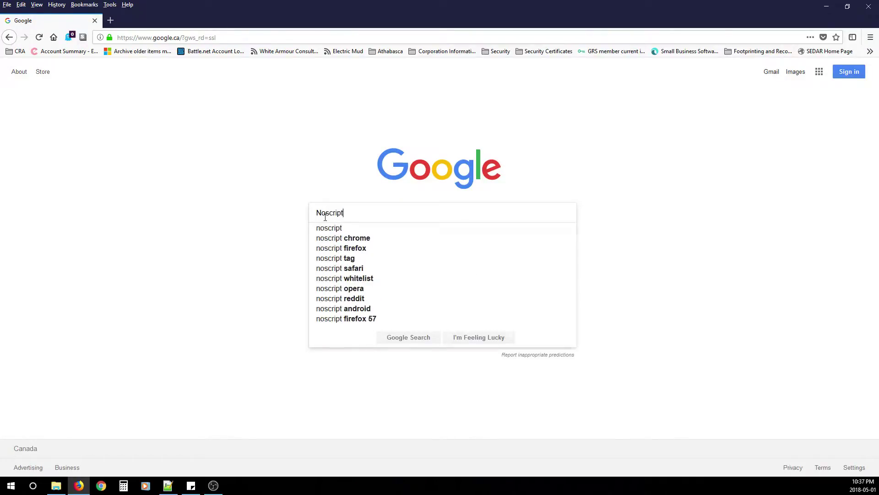
key(Return)
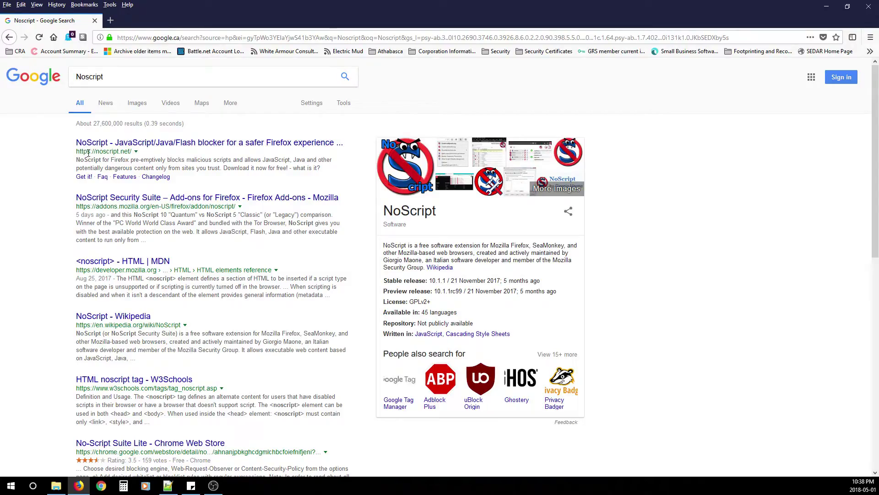
Open the noscript.net result from the Google search listing
click(146, 145)
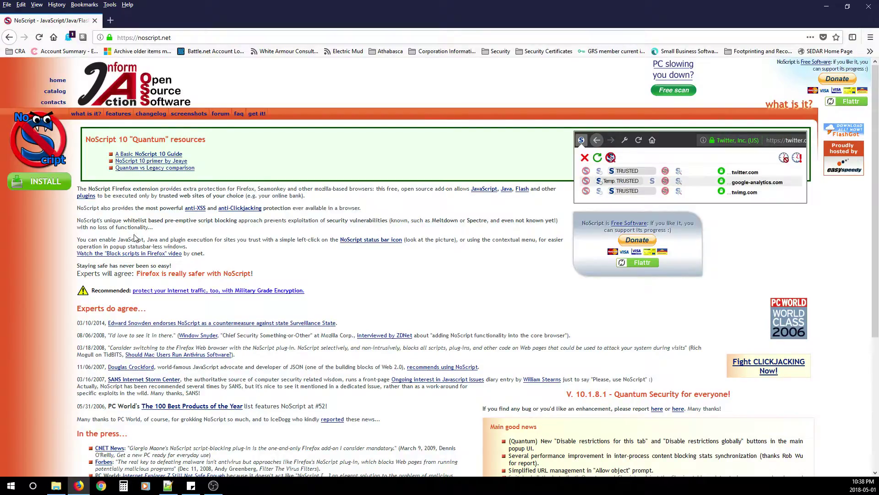
Add NoScript Security Suite to Firefox, granting its permissions and dismissing the installed notice
click(45, 184)
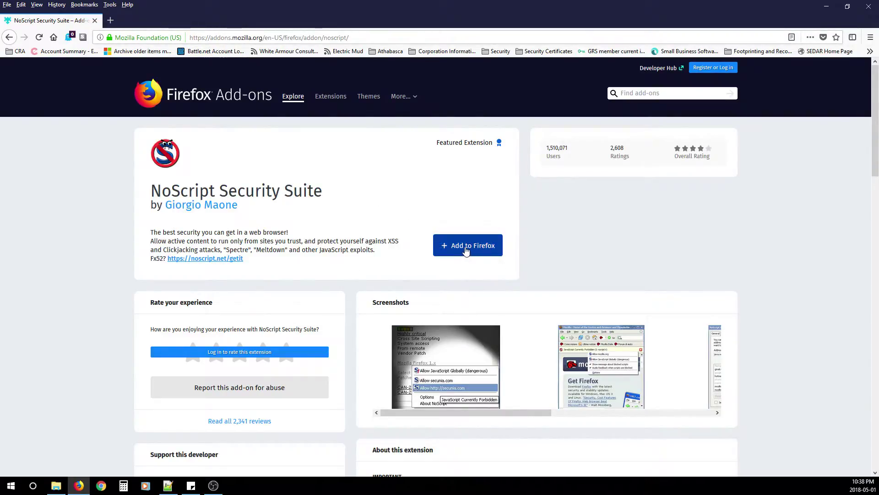
click(479, 251)
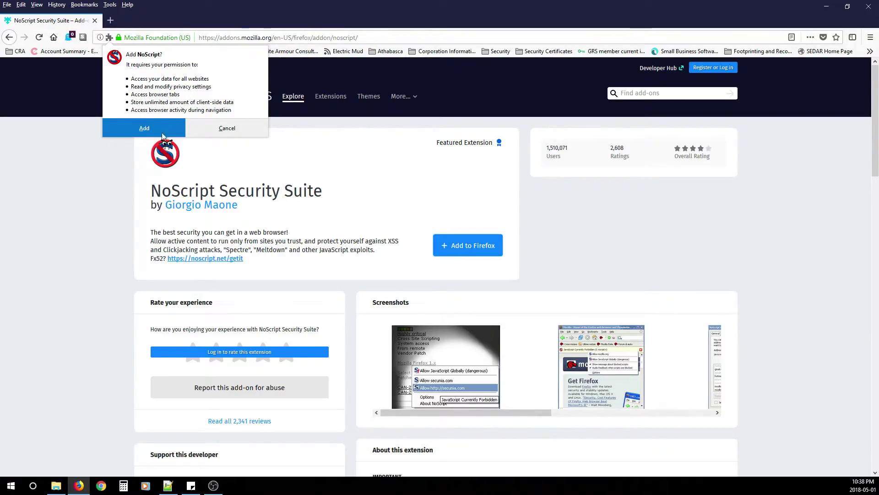
click(147, 127)
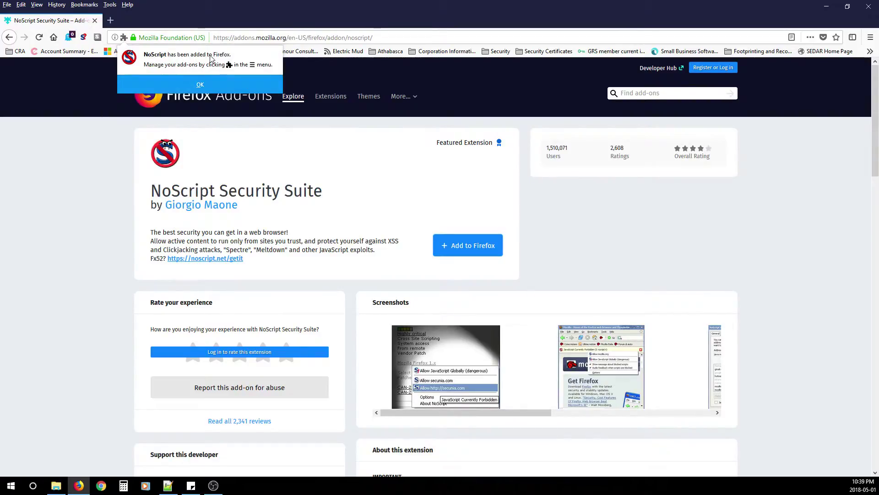
click(199, 84)
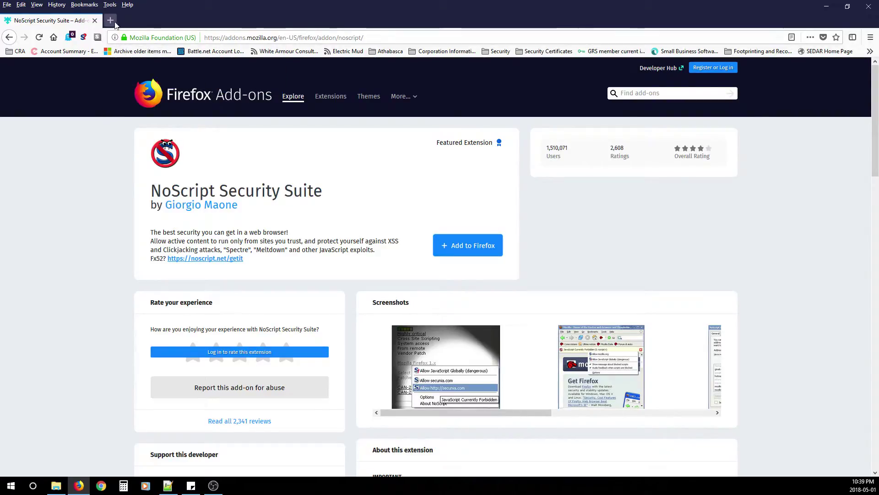
Load cnn.com in a new tab and view the domains NoScript lists for it
click(111, 20)
text(c)
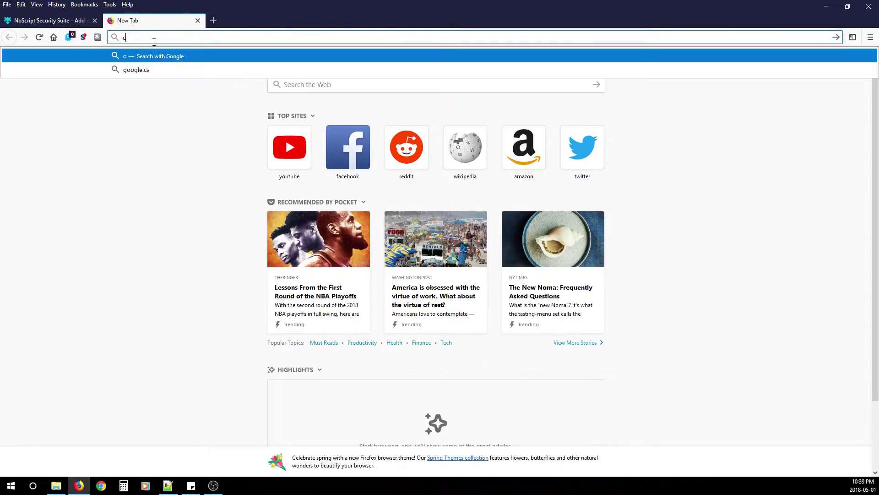
text(nn.com)
key(Return)
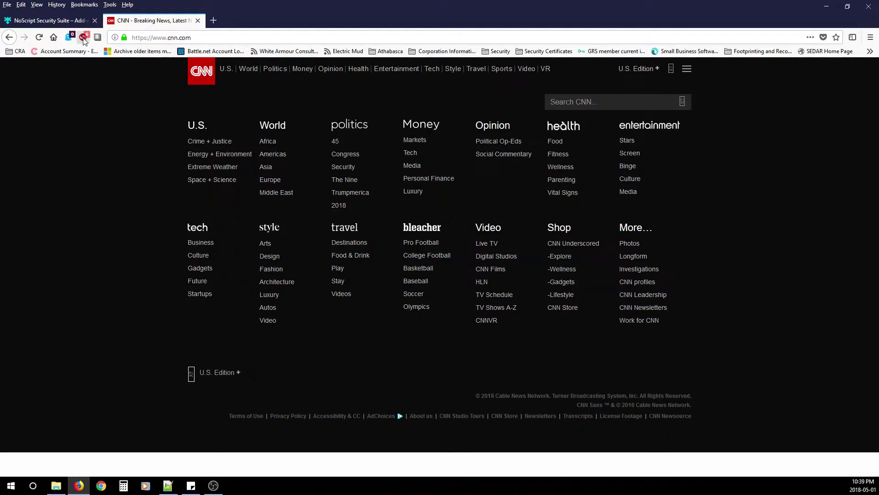
click(84, 38)
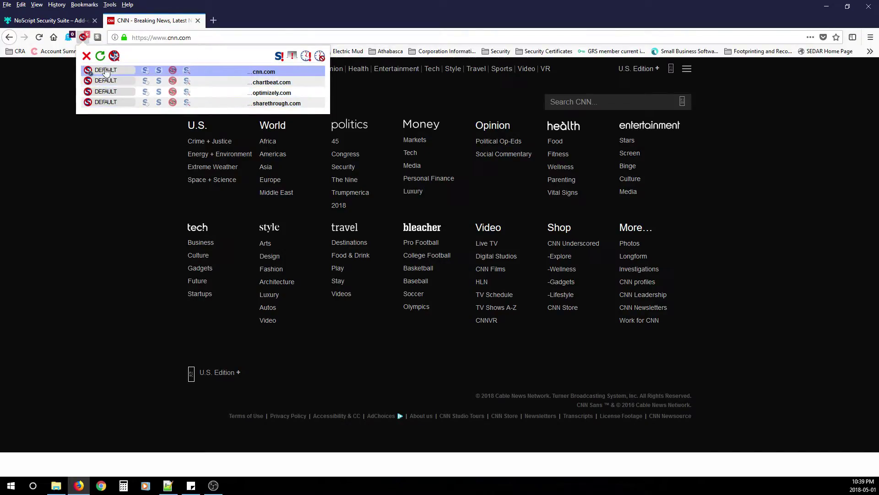
Recheck NoScript's list: cnn.com, chartbeat.com, optimizely.com and sharethrough.com all at DEFAULT
click(85, 39)
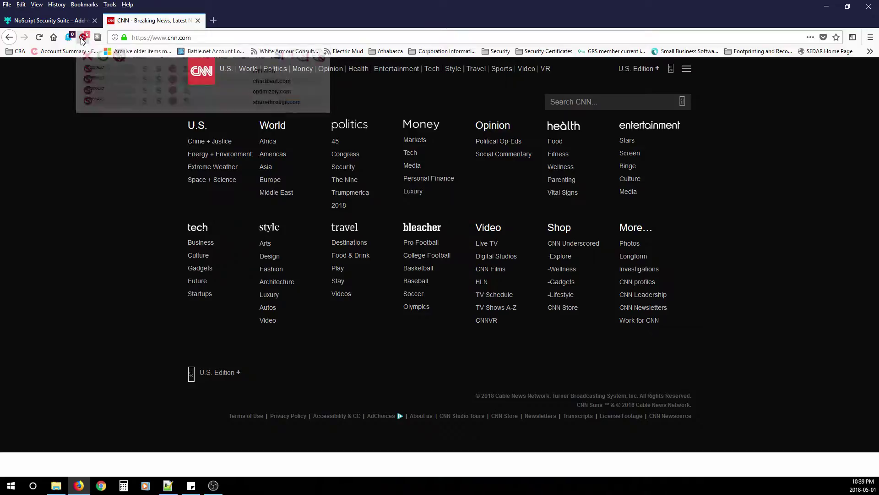
click(85, 39)
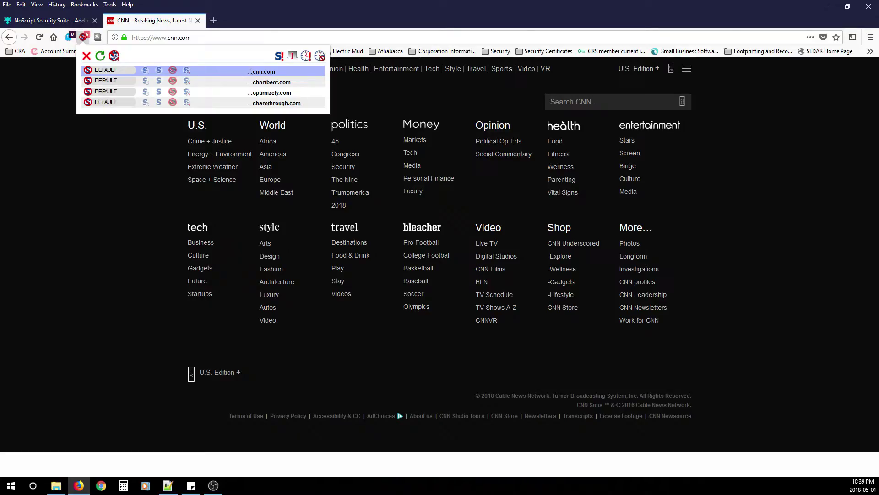
click(165, 37)
drag(165, 37, 198, 37)
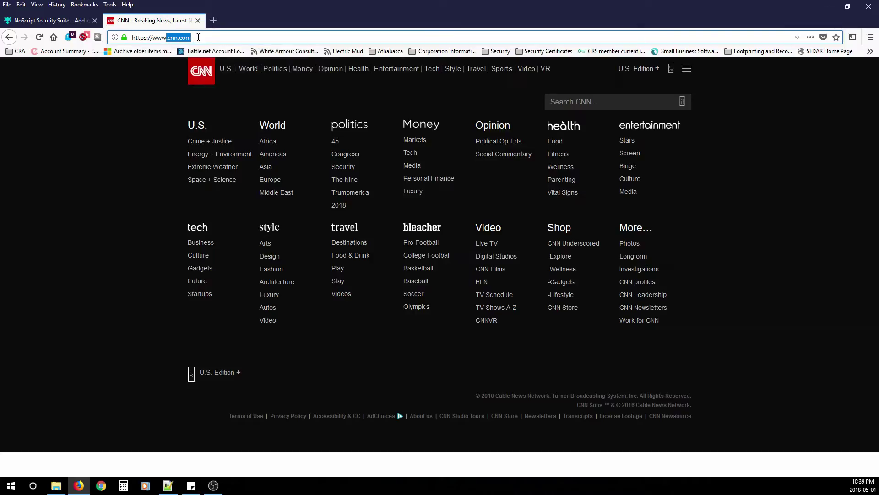
click(82, 38)
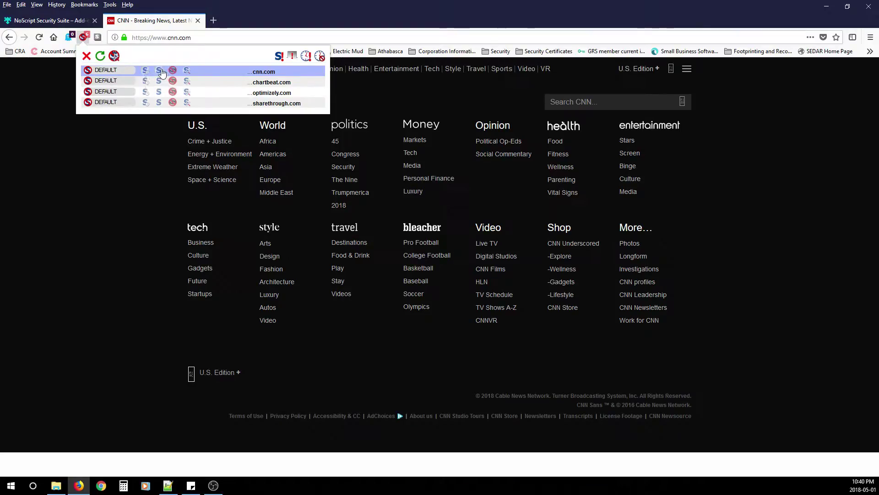
Change cnn.com from CUSTOM to TRUSTED in the NoScript popup
click(186, 71)
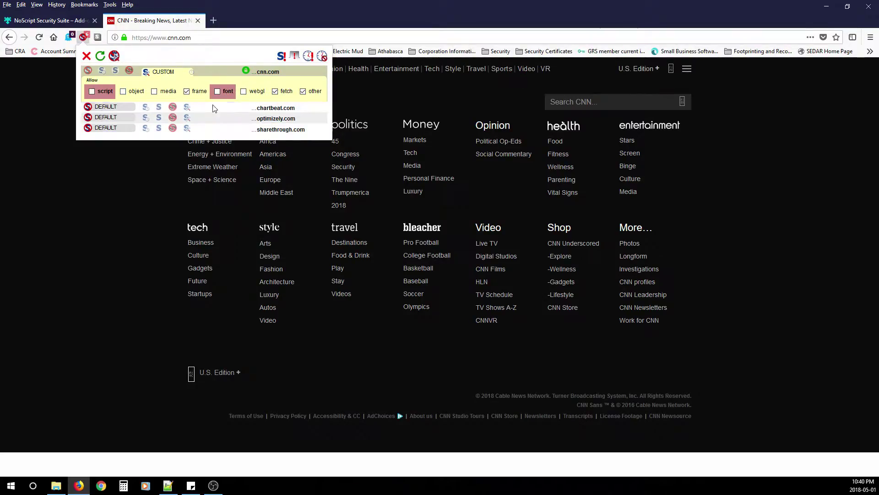
click(161, 72)
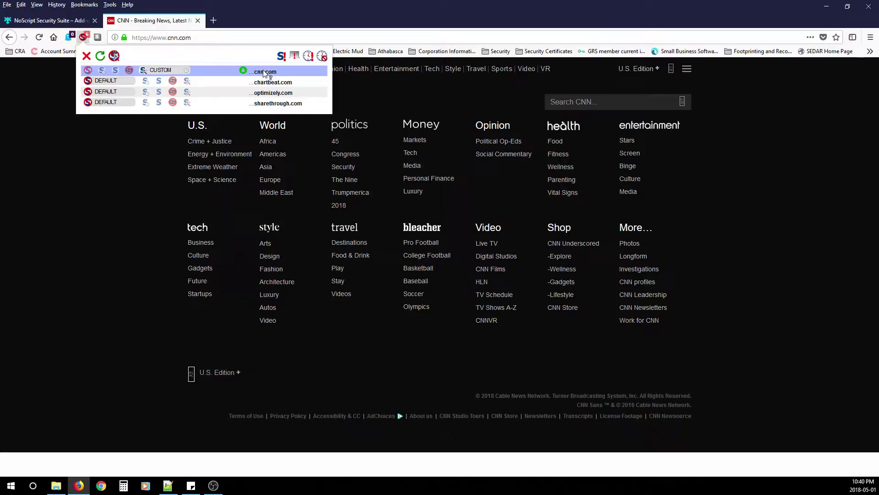
click(116, 72)
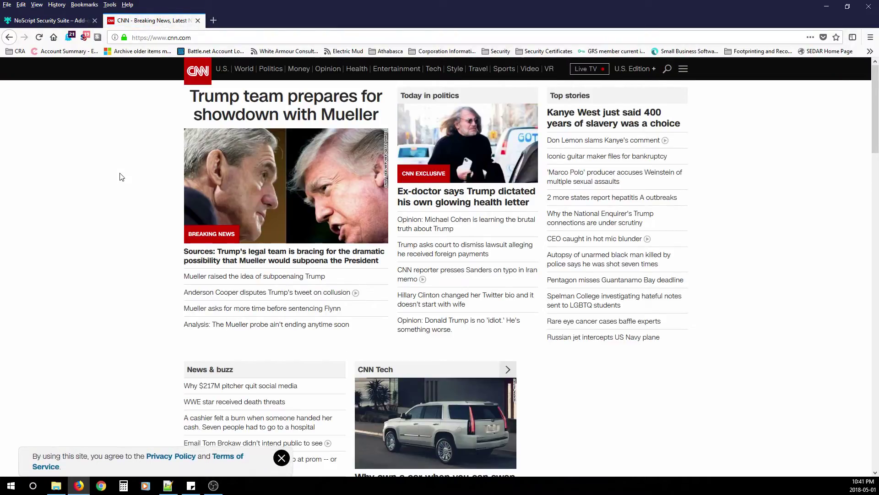
Scroll the reloaded CNN page and glance at NoScript's expanded domain list
scroll(132, 192, down, 15)
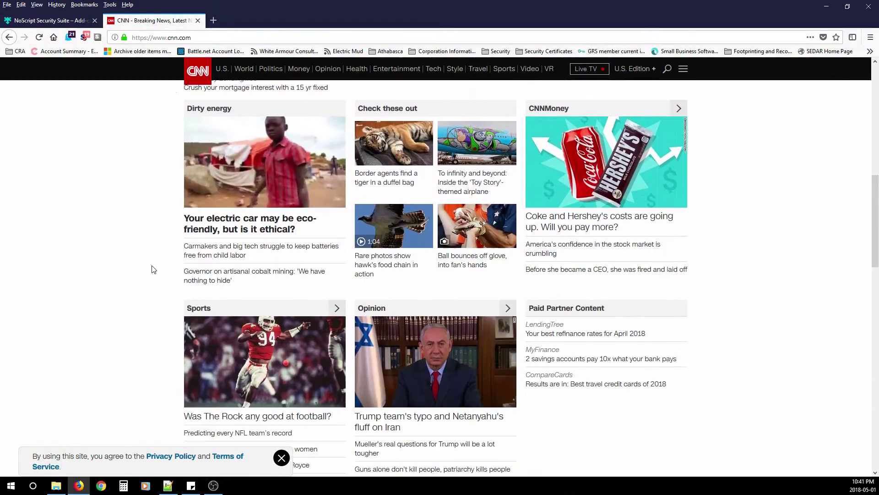
scroll(151, 268, down, 16)
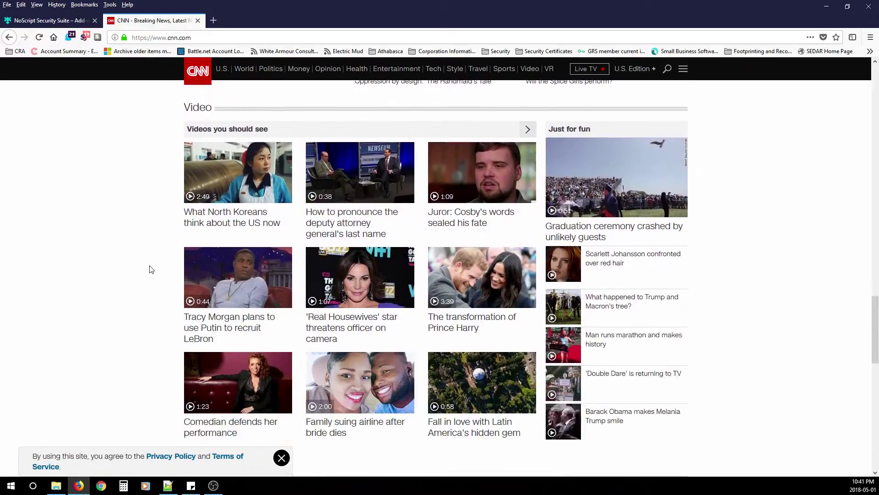
scroll(140, 282, down, 5)
scroll(139, 281, up, 12)
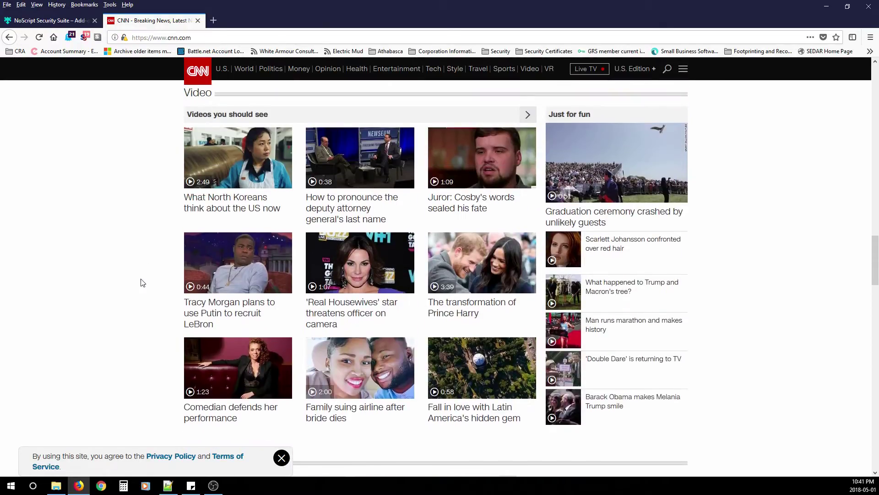
click(84, 37)
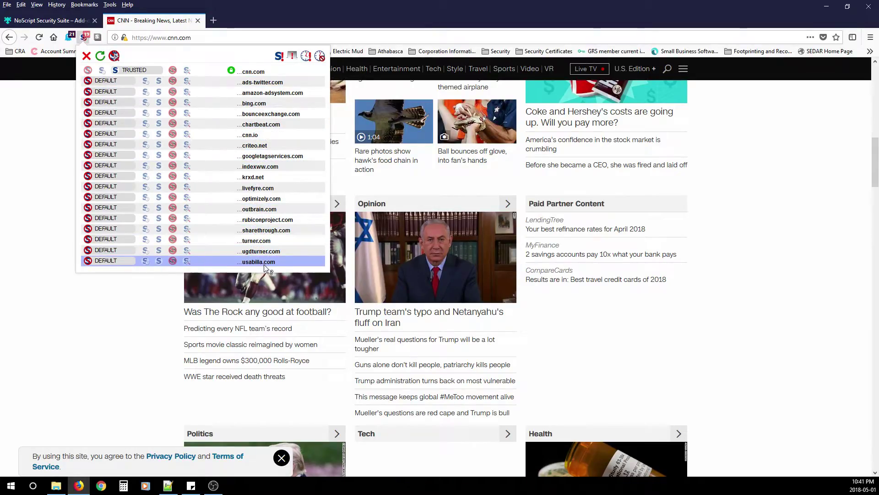
click(117, 309)
Scroll the CNN page again, then reopen NoScript's list showing ads-twitter.com, cnn.io, criteo.net at DEFAULT
scroll(436, 286, up, 5)
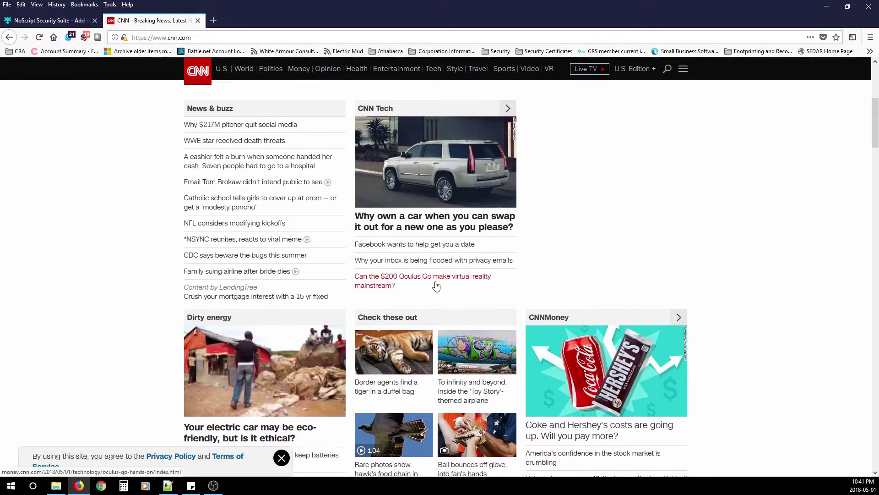
scroll(436, 286, up, 6)
scroll(581, 308, down, 5)
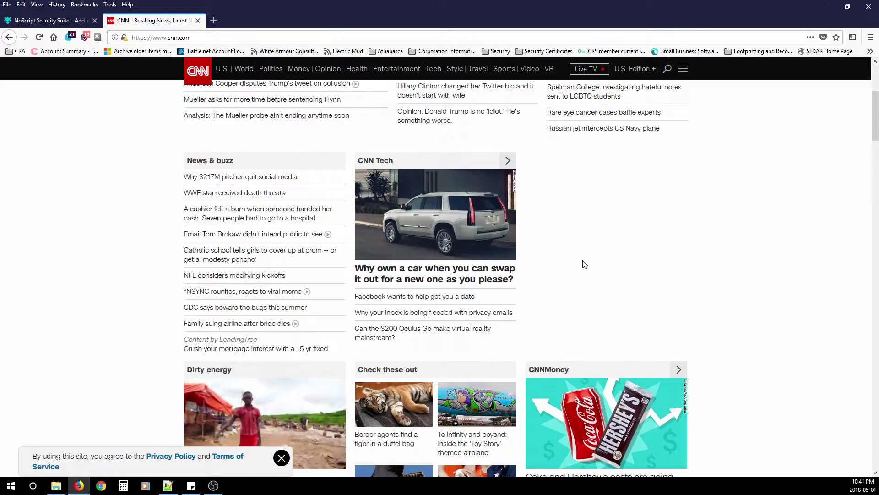
scroll(491, 312, up, 5)
scroll(568, 307, down, 10)
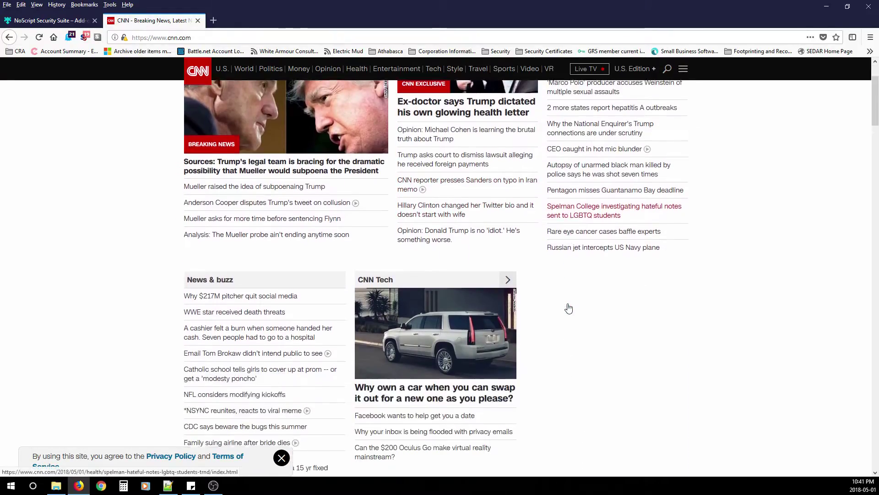
scroll(602, 354, down, 4)
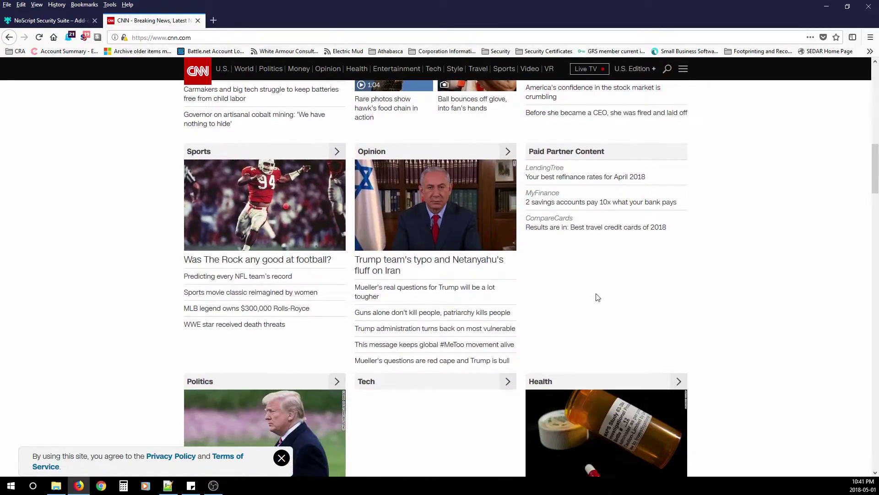
scroll(594, 281, down, 1)
scroll(595, 281, down, 3)
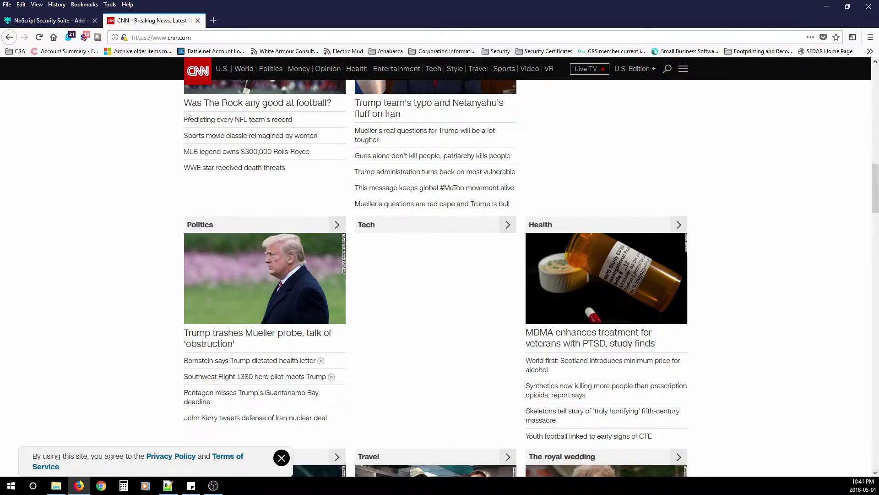
drag(169, 38, 193, 38)
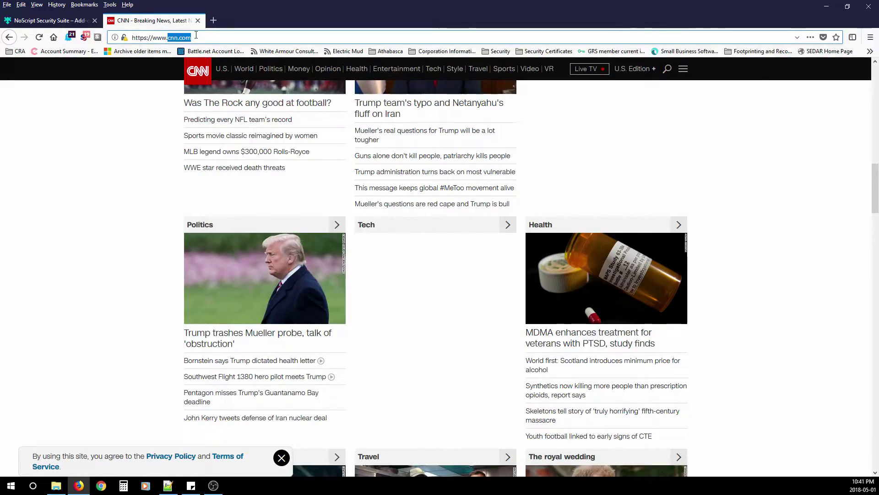
click(199, 37)
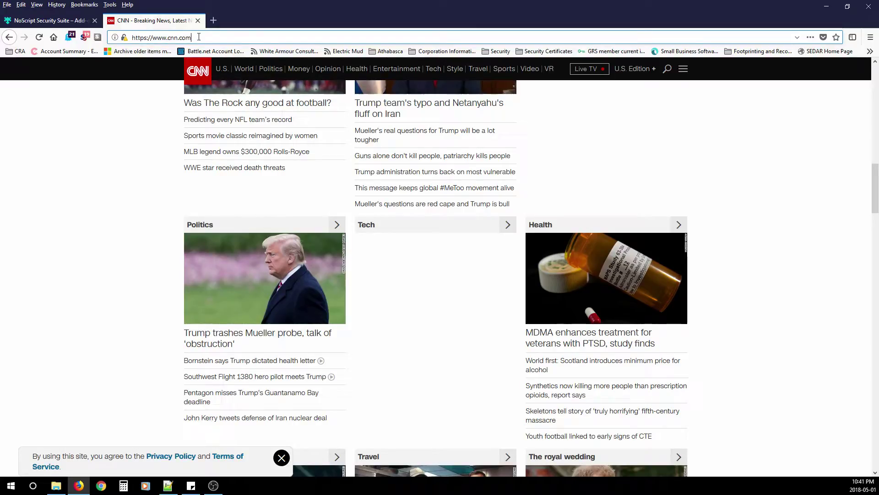
click(85, 37)
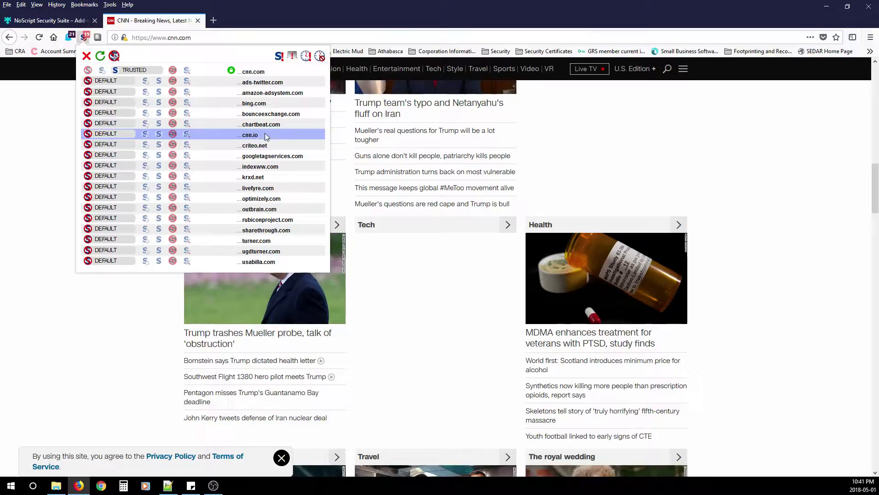
click(408, 271)
scroll(408, 271, down, 4)
scroll(483, 287, up, 3)
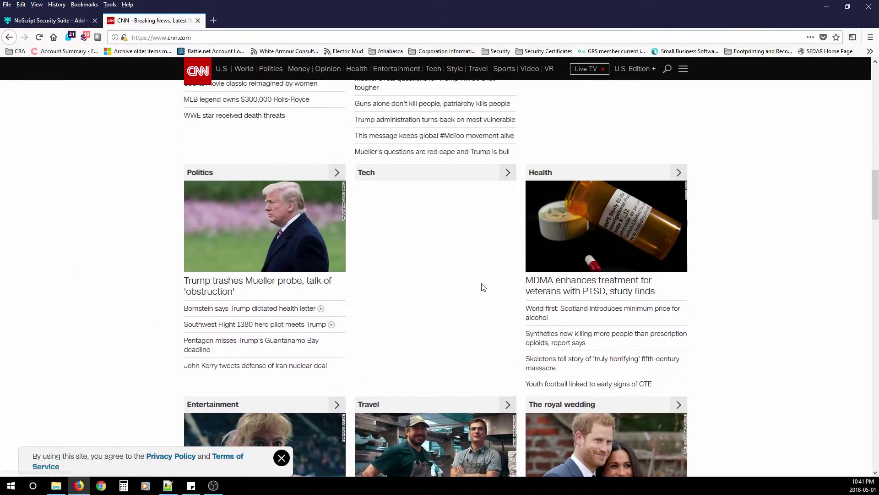
scroll(363, 278, down, 3)
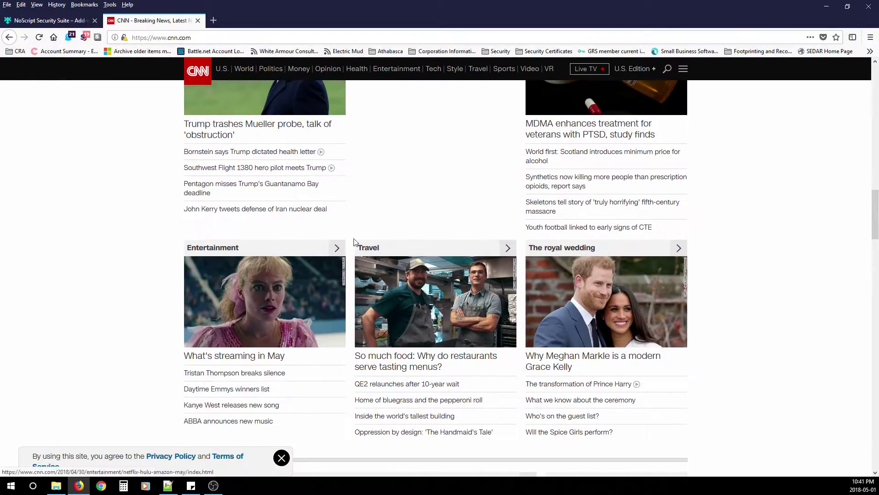
scroll(427, 298, down, 10)
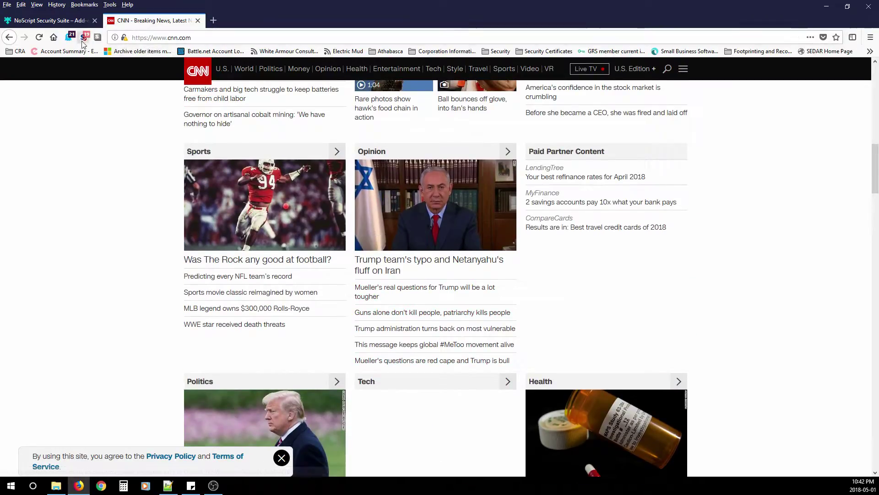
scroll(322, 285, up, 9)
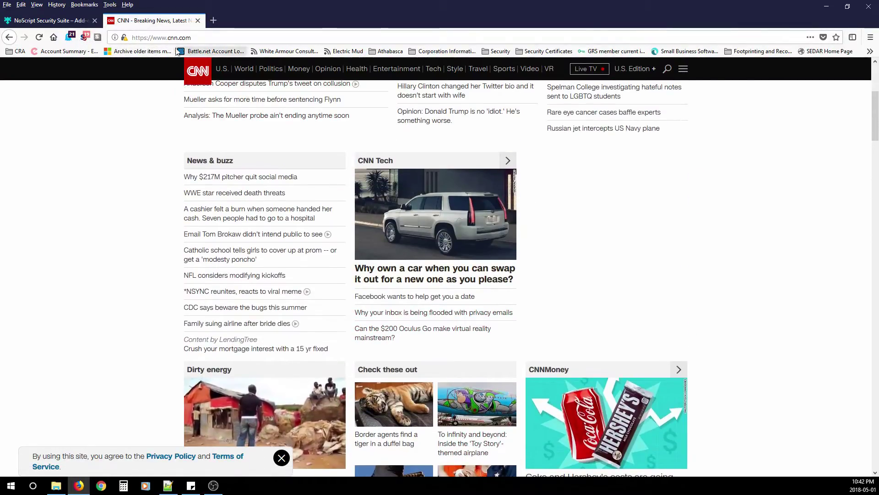
click(84, 37)
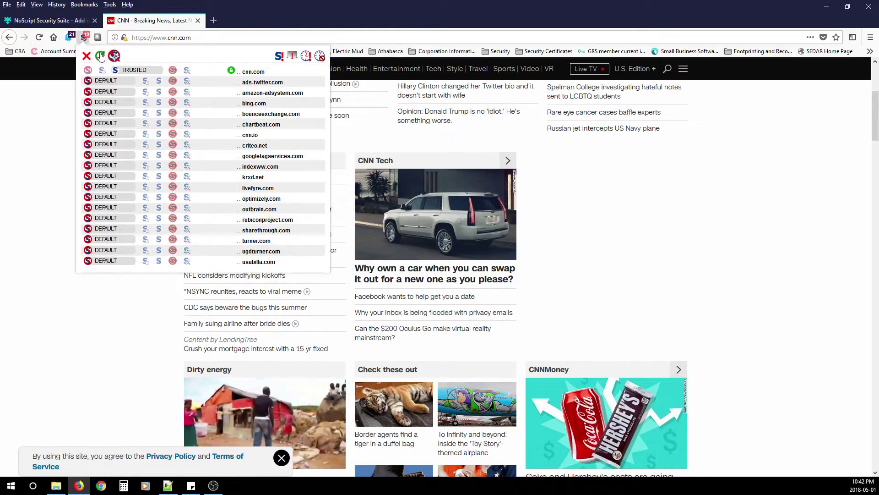
click(33, 212)
click(83, 41)
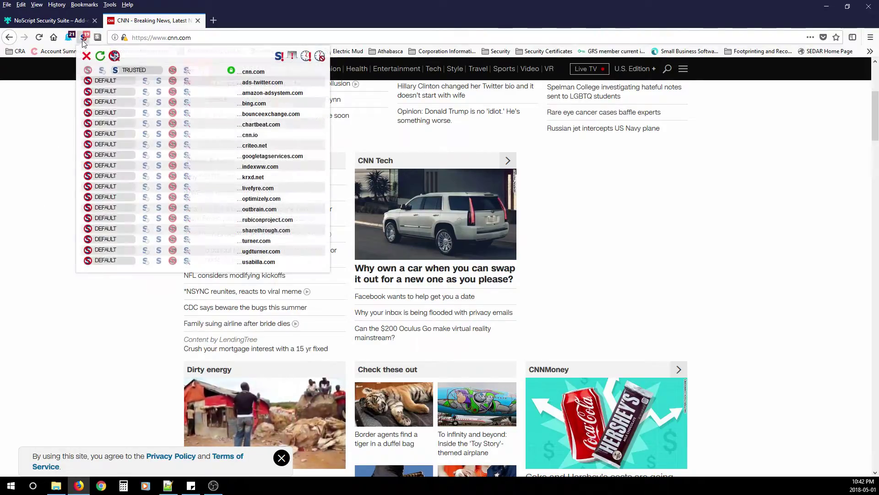
Set all script domains on the CNN page to Temporary TRUSTED and scroll the reloaded page
click(304, 57)
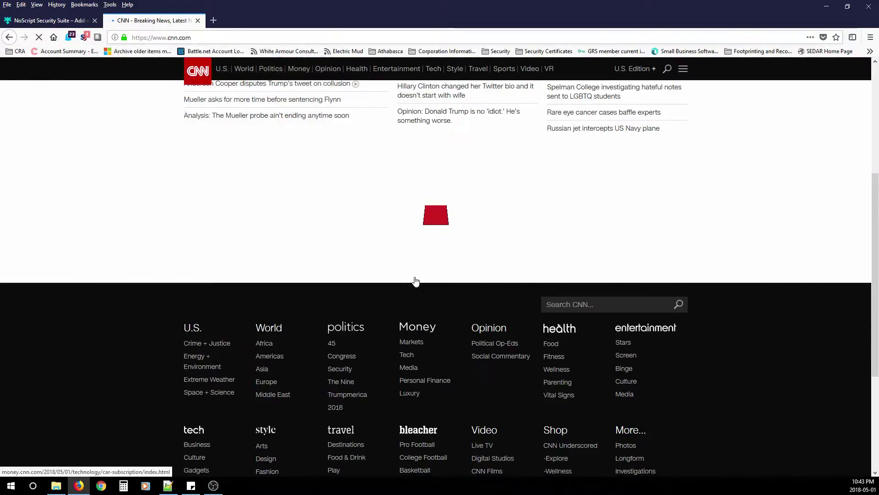
scroll(402, 274, down, 15)
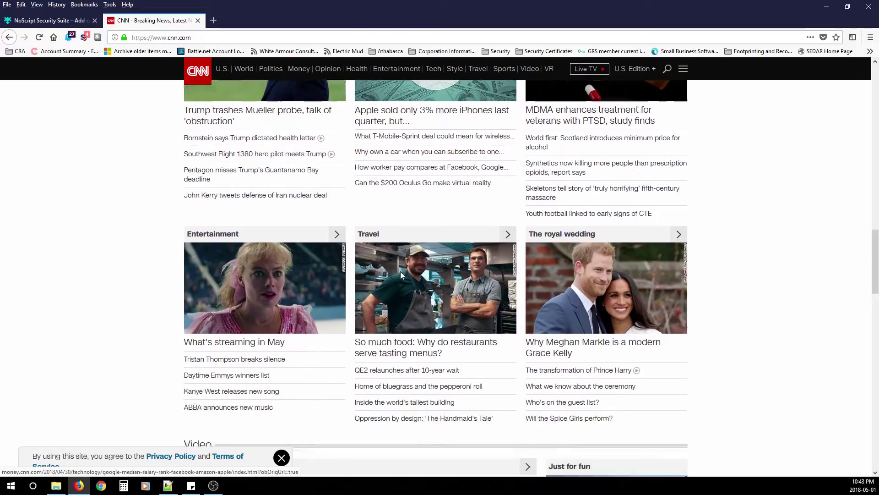
scroll(400, 274, down, 15)
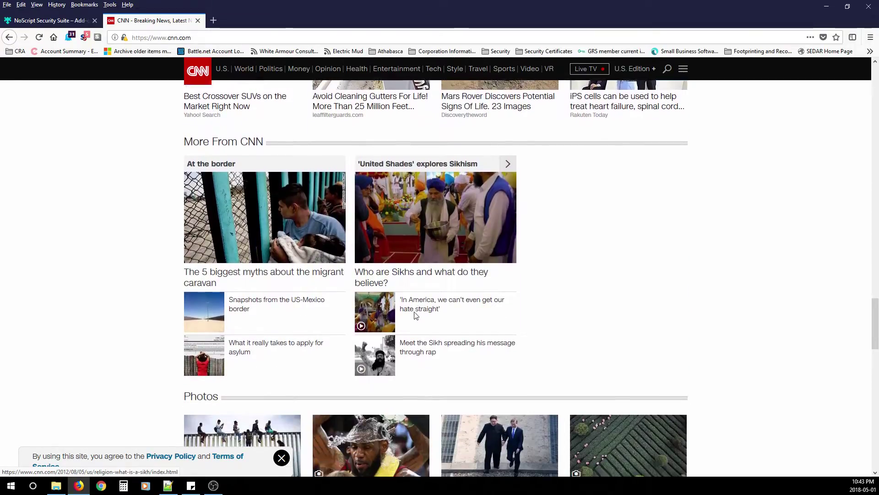
scroll(415, 312, up, 20)
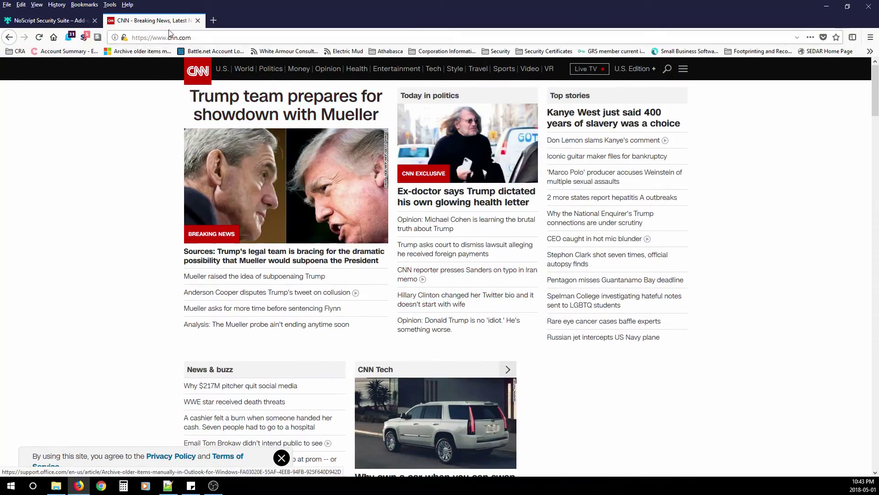
Review the Temp. TRUSTED domains in NoScript, then revoke all temporary permissions
click(84, 37)
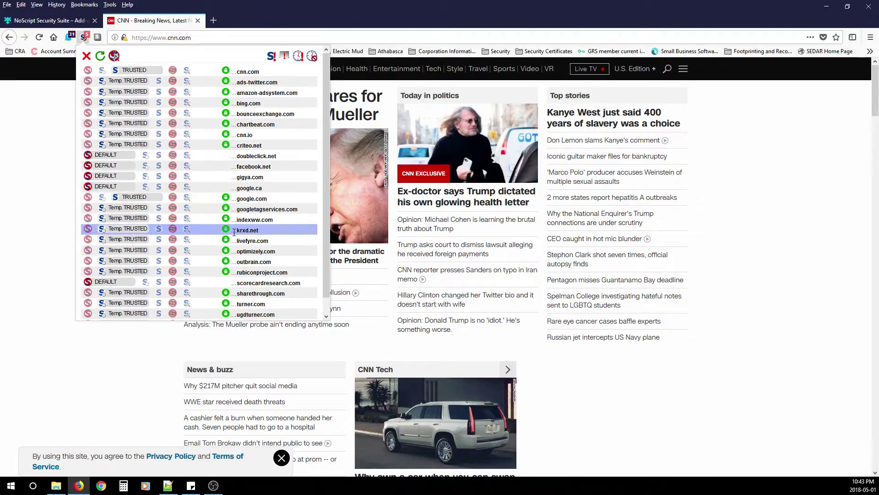
scroll(277, 231, down, 1)
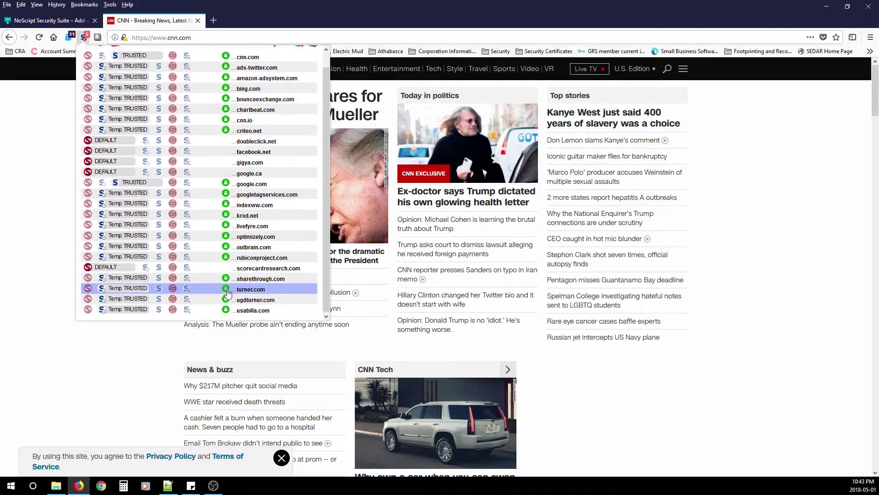
scroll(275, 293, up, 1)
click(313, 57)
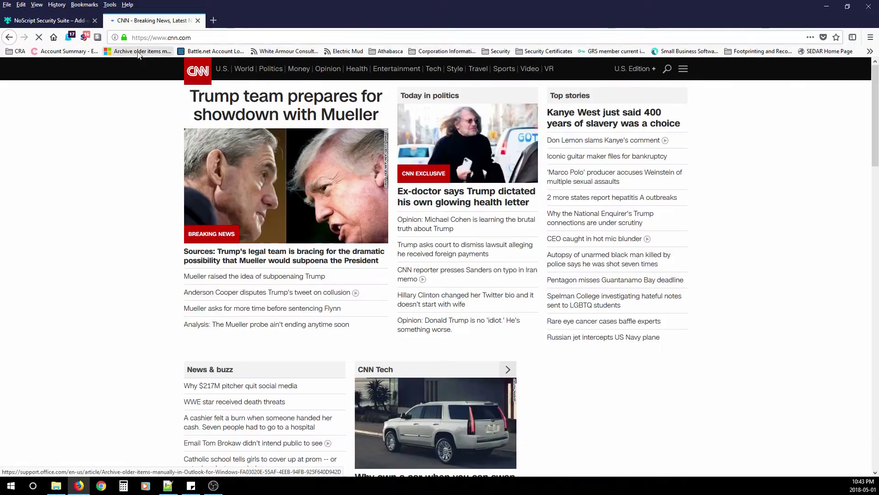
Confirm the CNN domains are back to DEFAULT and open NoScript's Settings page
click(84, 38)
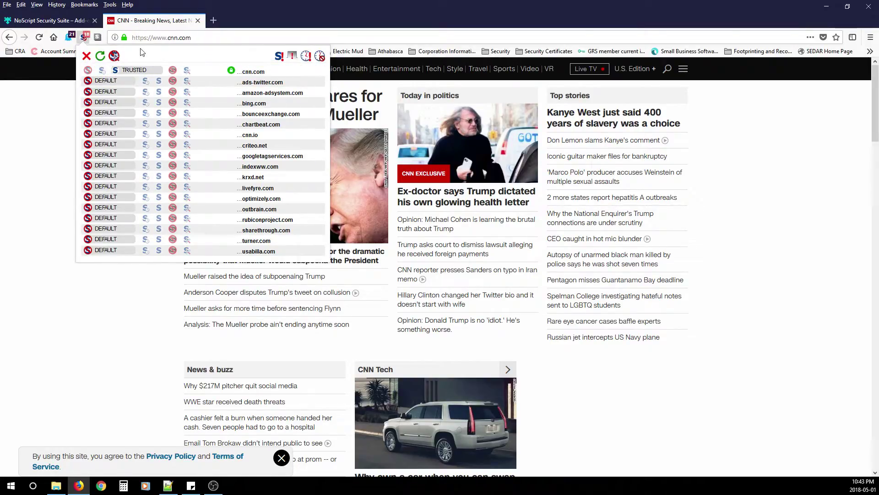
click(115, 57)
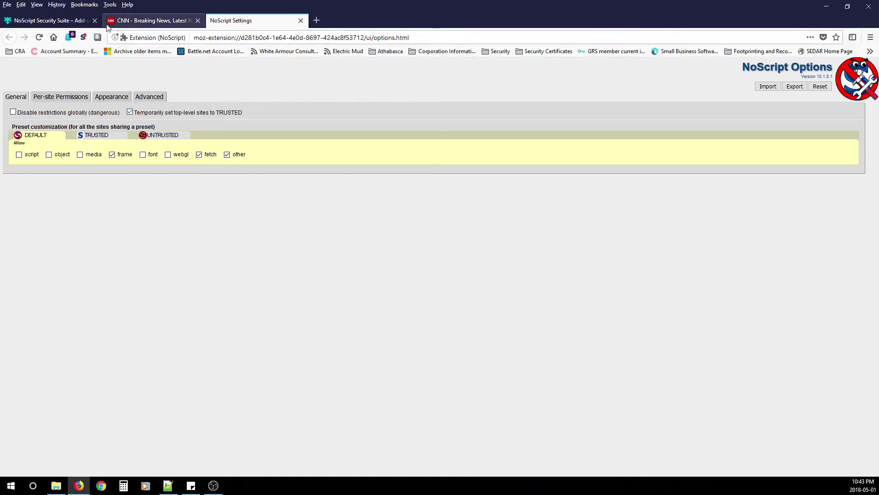
Turn off 'Temporarily set top-level sites to TRUSTED' in NoScript settings
click(130, 112)
click(83, 37)
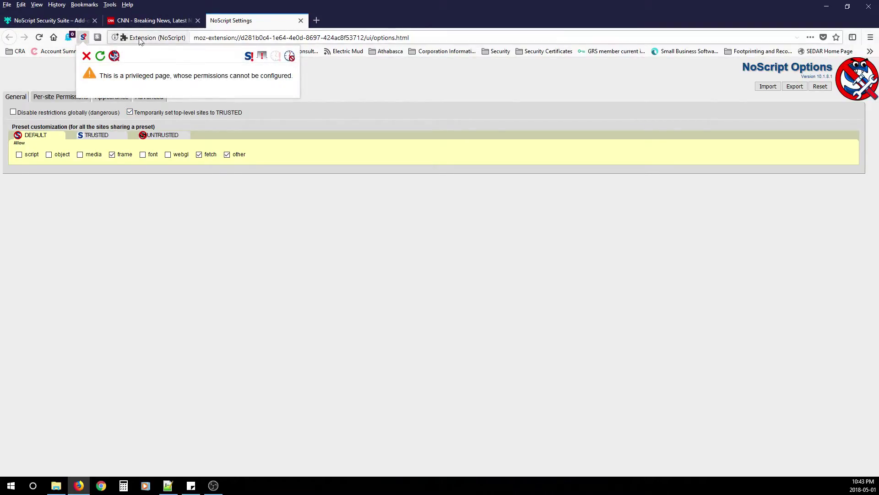
click(339, 84)
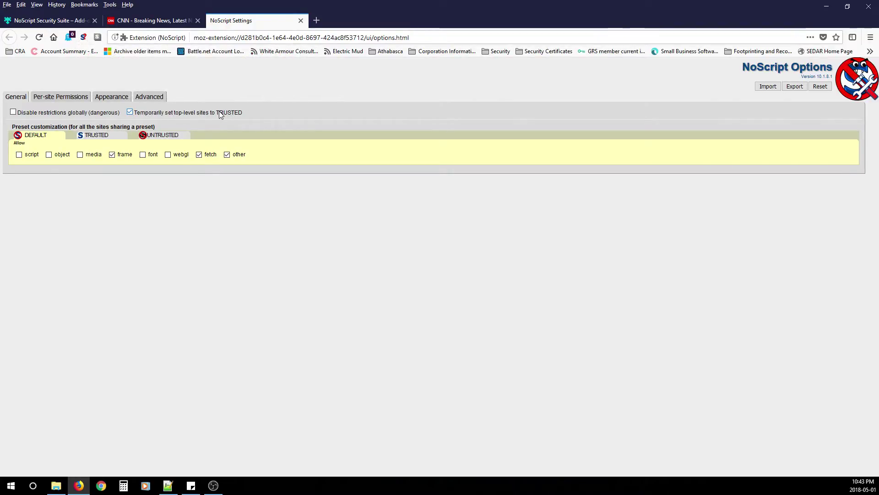
click(130, 112)
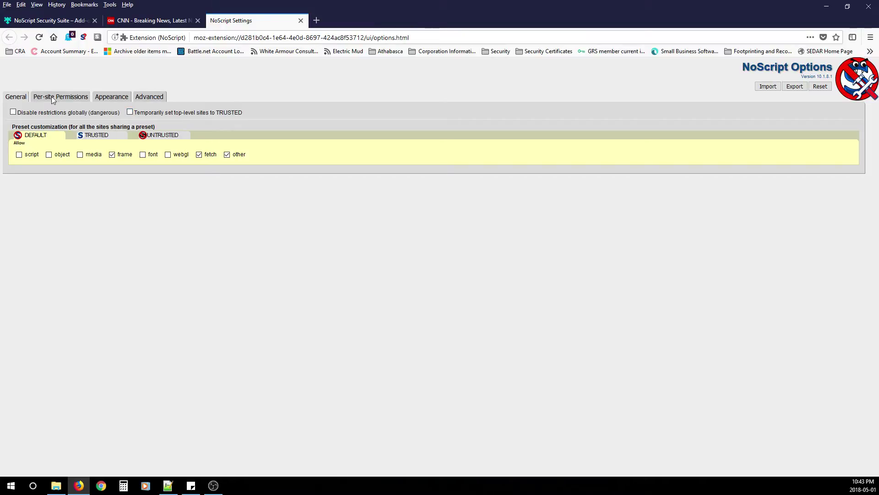
Review the Per-site Permissions list, where cnn.com, google.com and netflix.com are TRUSTED
click(52, 97)
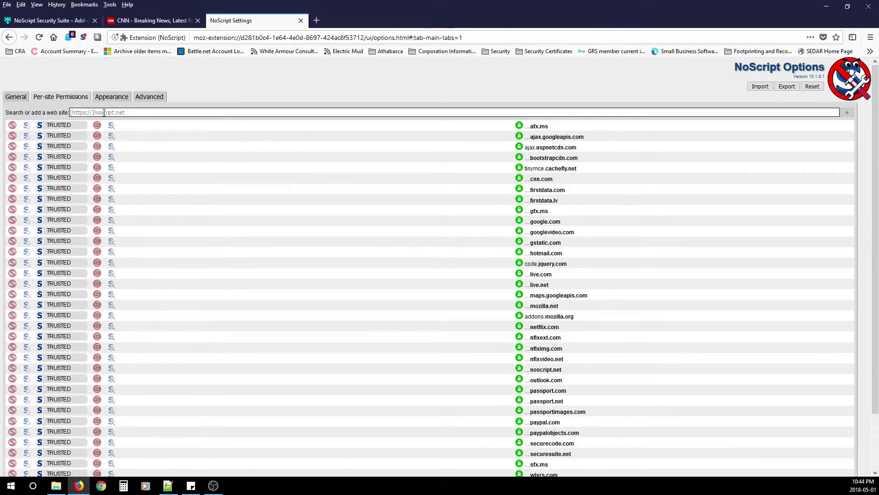
scroll(458, 229, down, 3)
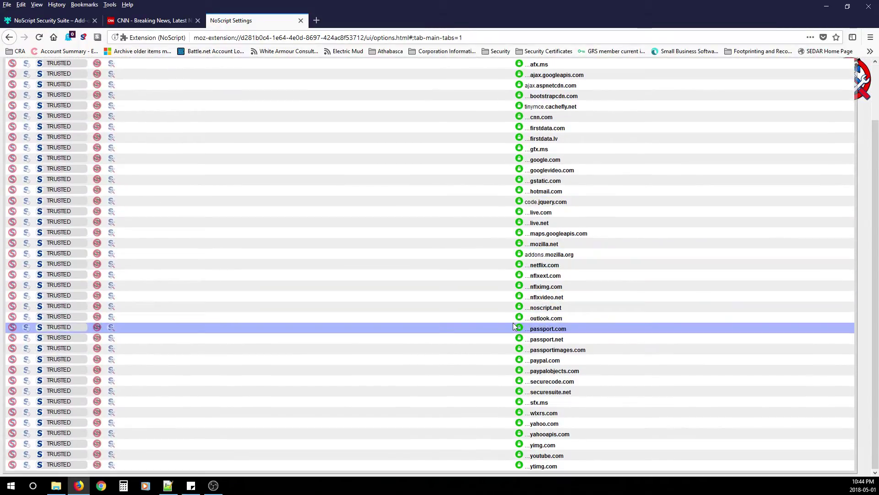
scroll(493, 441, up, 3)
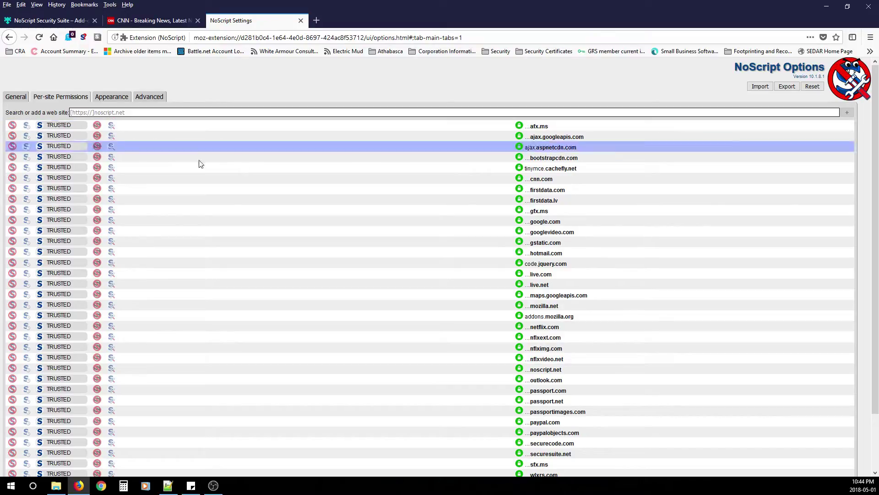
scroll(514, 317, down, 2)
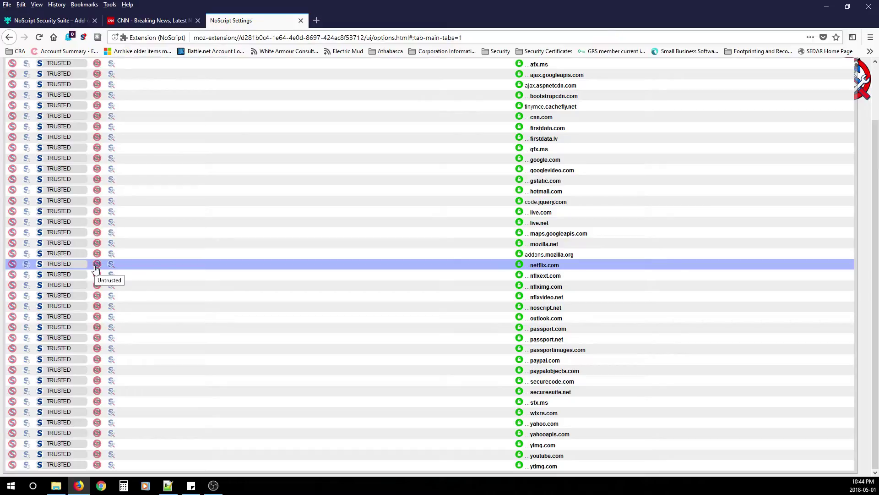
scroll(96, 268, up, 3)
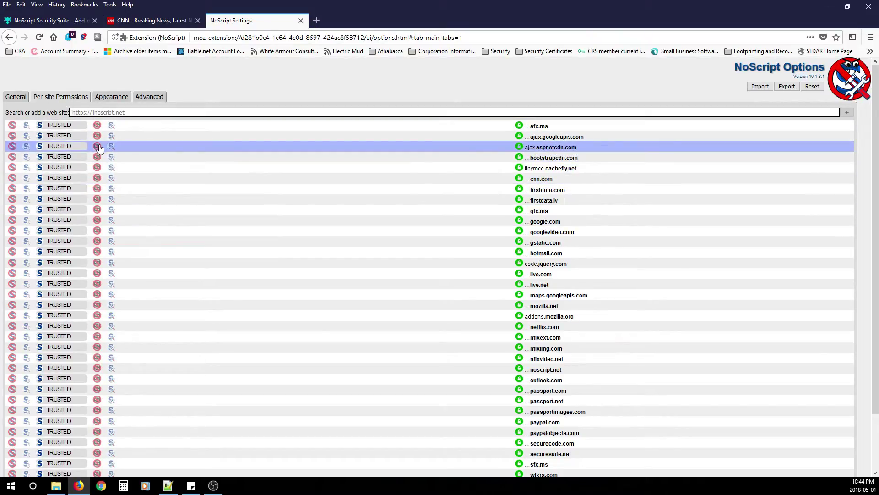
Look through the Appearance and Advanced options, then return to the General settings
click(108, 98)
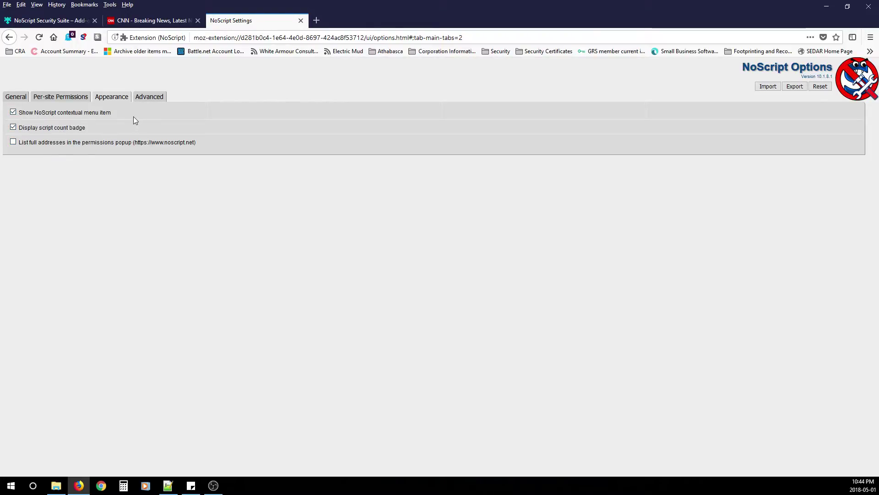
click(157, 96)
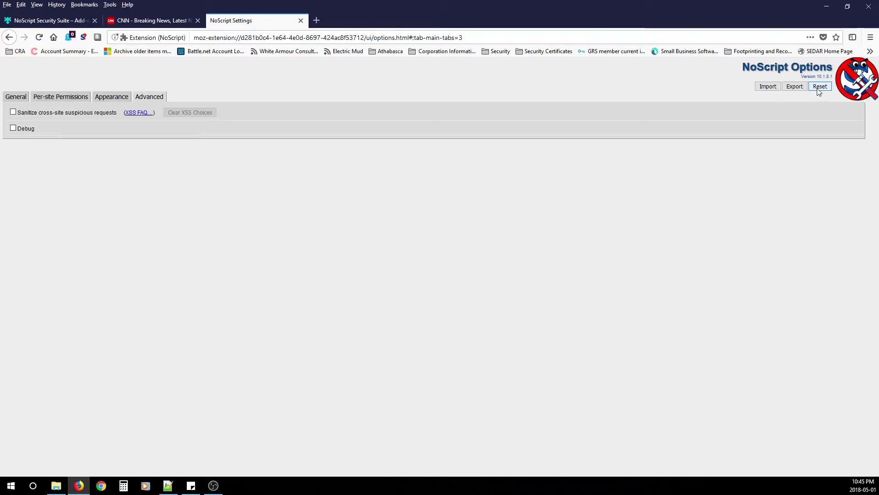
click(12, 101)
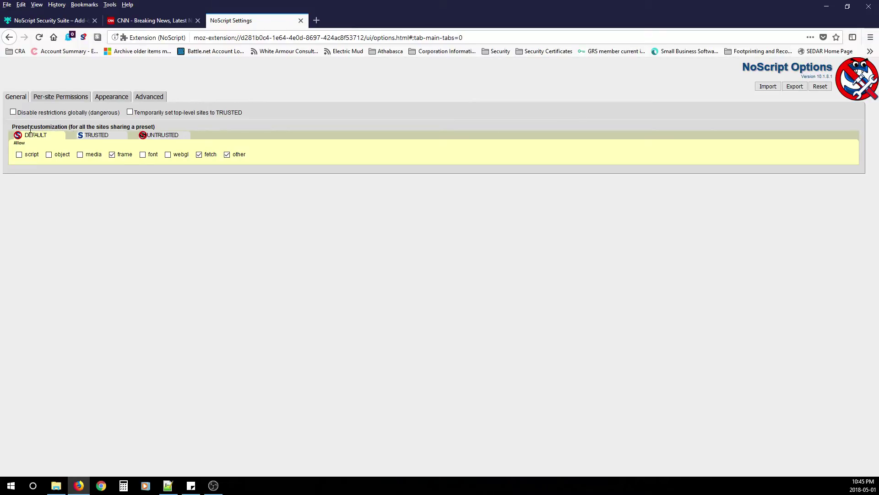
Compare what the TRUSTED and UNTRUSTED presets allow, ending back on DEFAULT
mouse_move(13, 128)
mouse_down()
mouse_move(160, 125)
mouse_move(167, 115)
mouse_move(127, 128)
mouse_move(18, 125)
mouse_up()
click(156, 129)
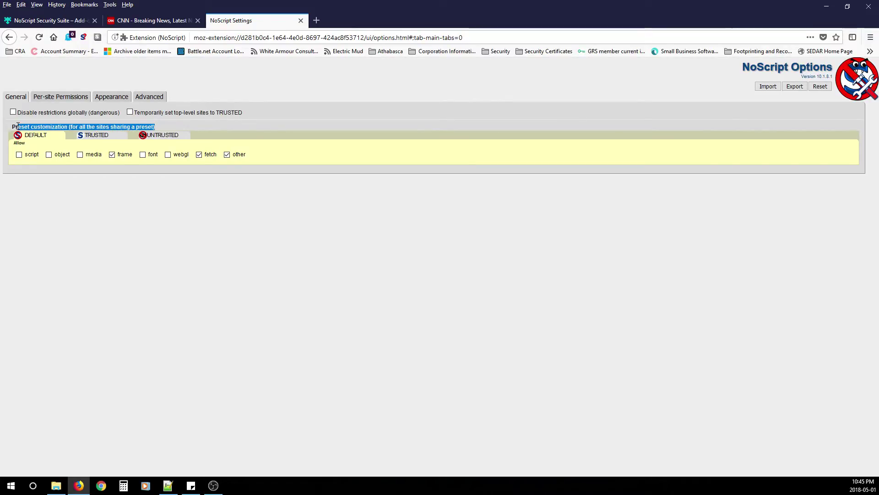
click(93, 136)
click(157, 137)
click(36, 136)
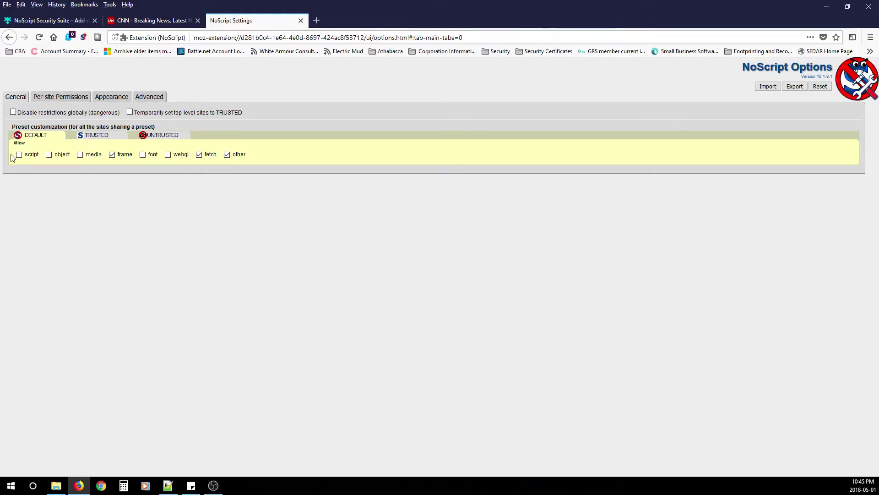
Toggle script, object and media permissions in the DEFAULT preset, leaving scripts disallowed
click(19, 155)
click(56, 155)
click(80, 156)
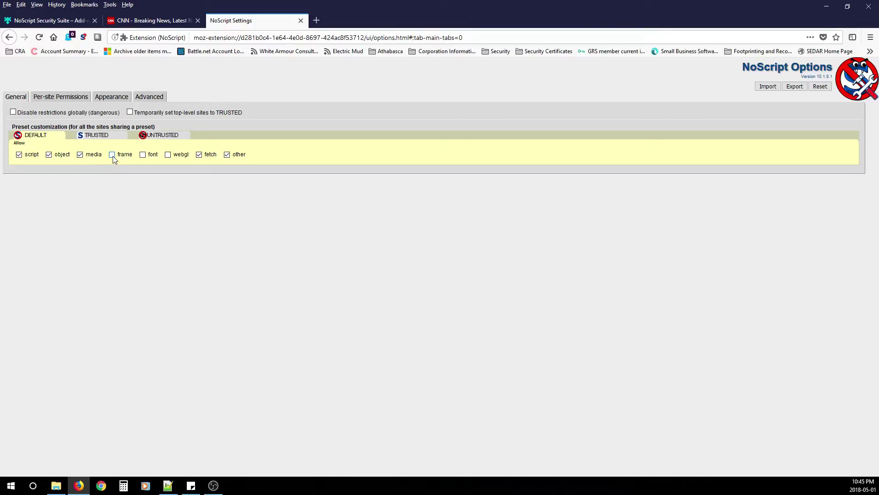
click(19, 155)
Recheck the TRUSTED, UNTRUSTED and DEFAULT presets, stopping on UNTRUSTED with nothing allowed
click(101, 137)
click(167, 137)
click(51, 138)
click(96, 136)
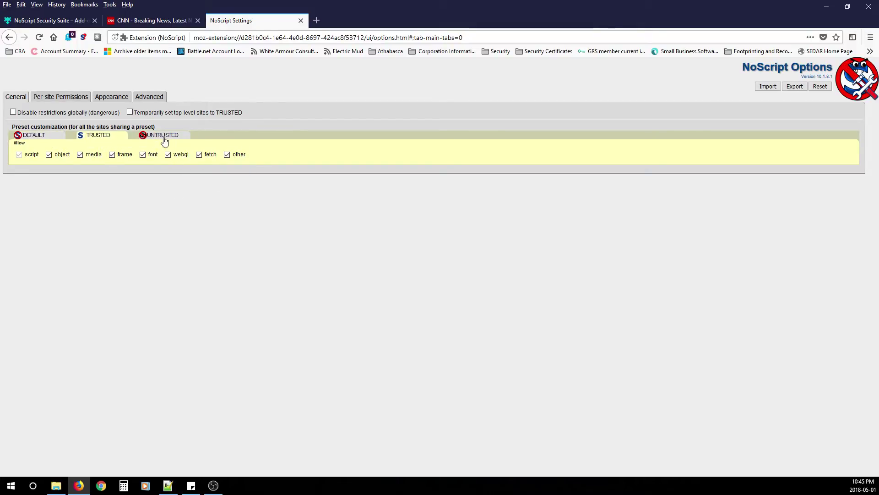
click(165, 137)
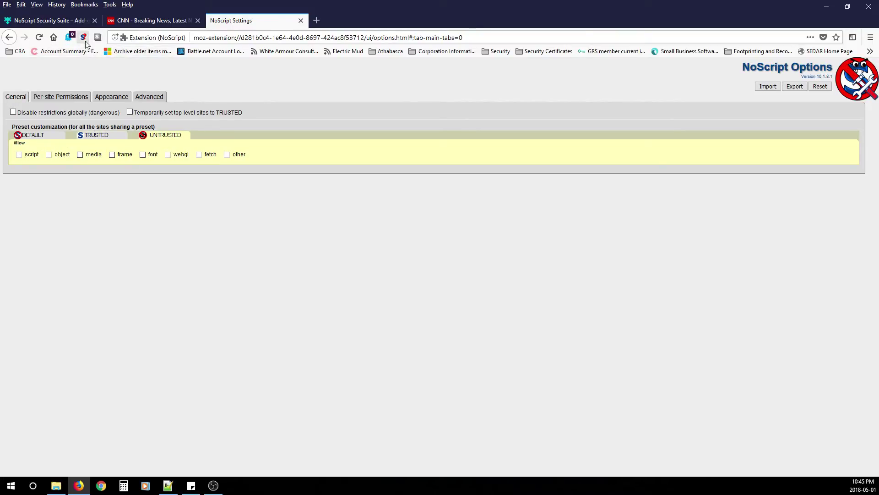
Close the settings page and load tdcanadatrust.com in a new tab
click(301, 20)
click(214, 20)
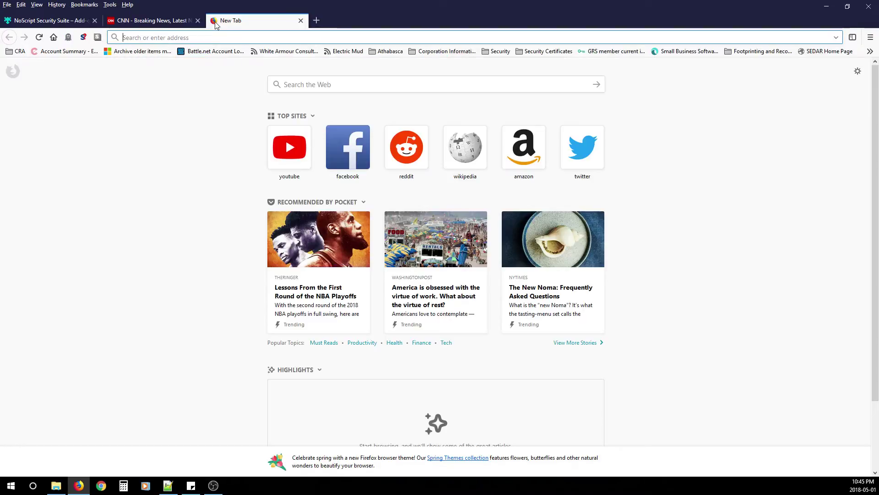
text(tdbank)
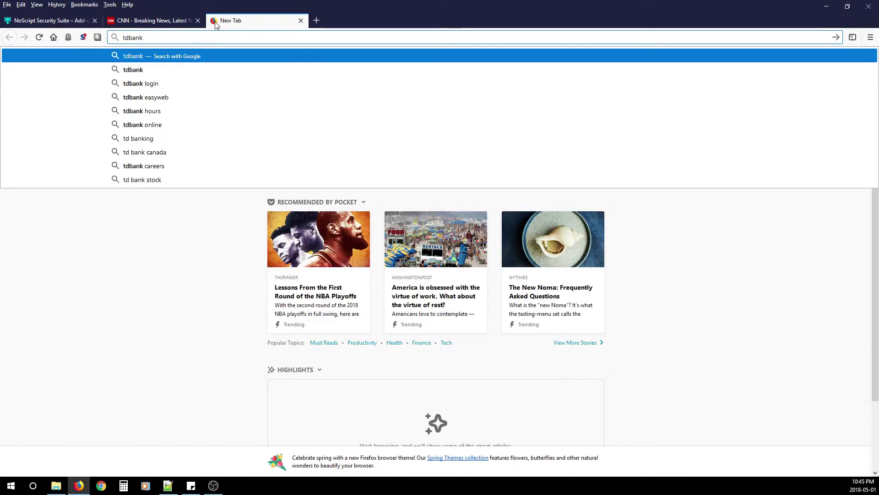
key(BackSpace)
key(BackSpace)
key(BackSpace)
key(BackSpace)
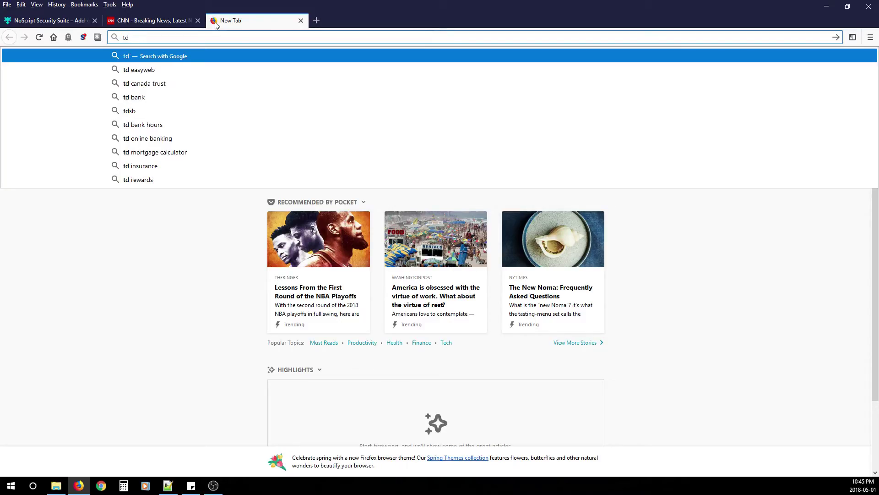
text(canadatrust.com)
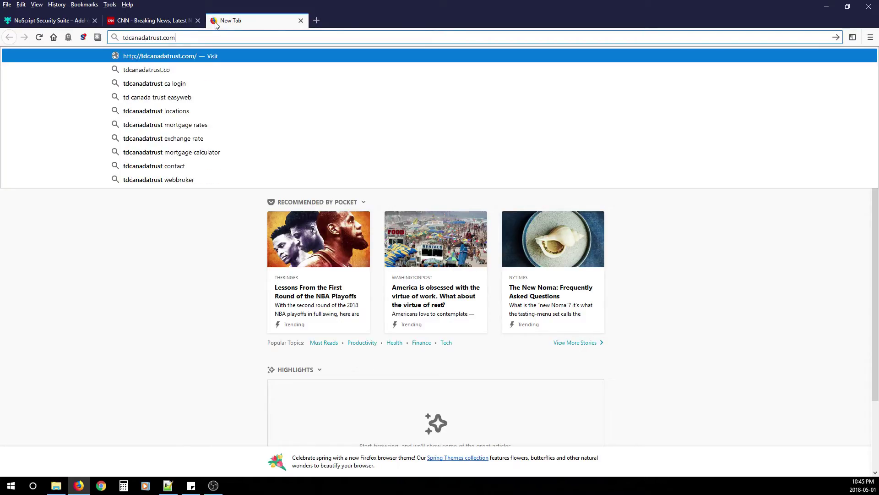
key(Return)
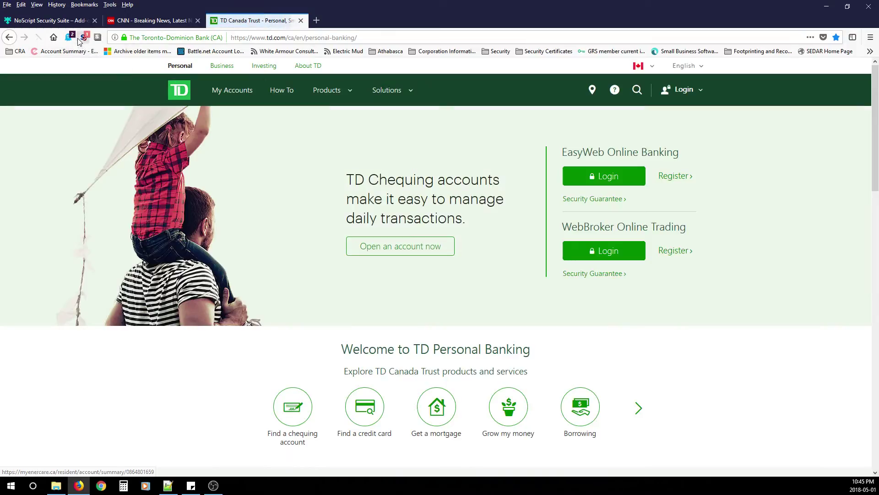
Set td.com and tdcanadatrust.com to TRUSTED in the NoScript popup
click(84, 37)
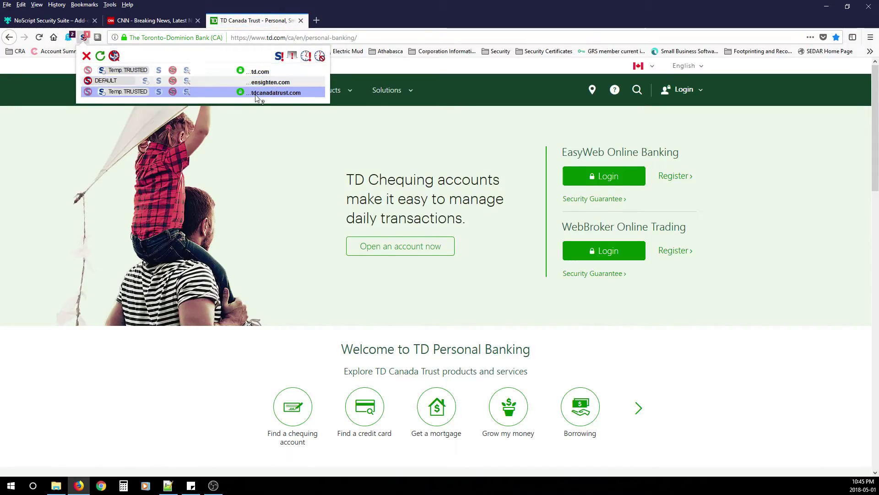
click(160, 72)
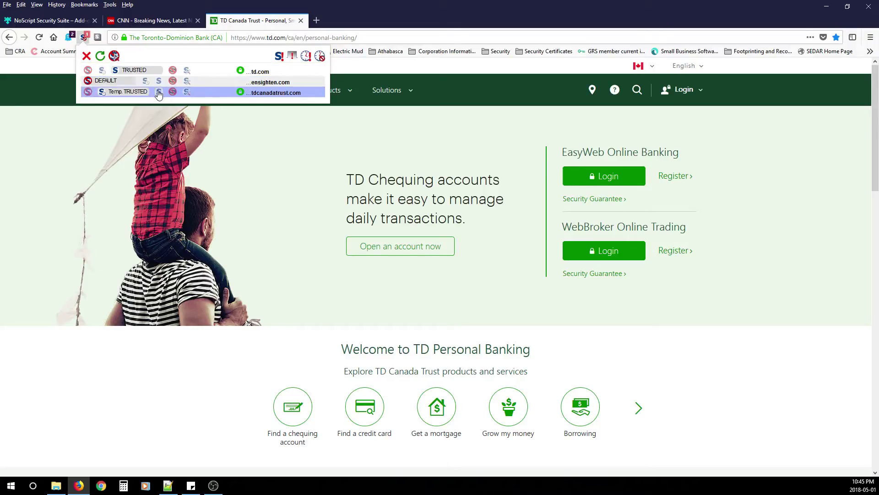
click(159, 94)
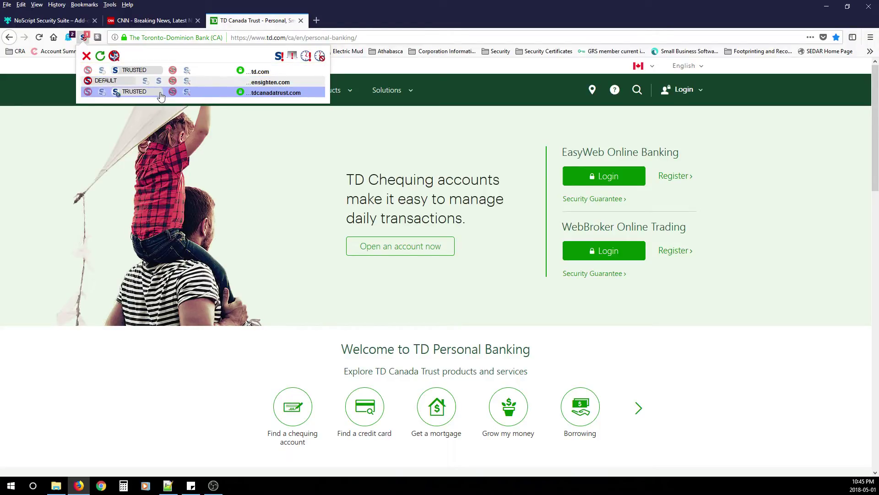
click(277, 182)
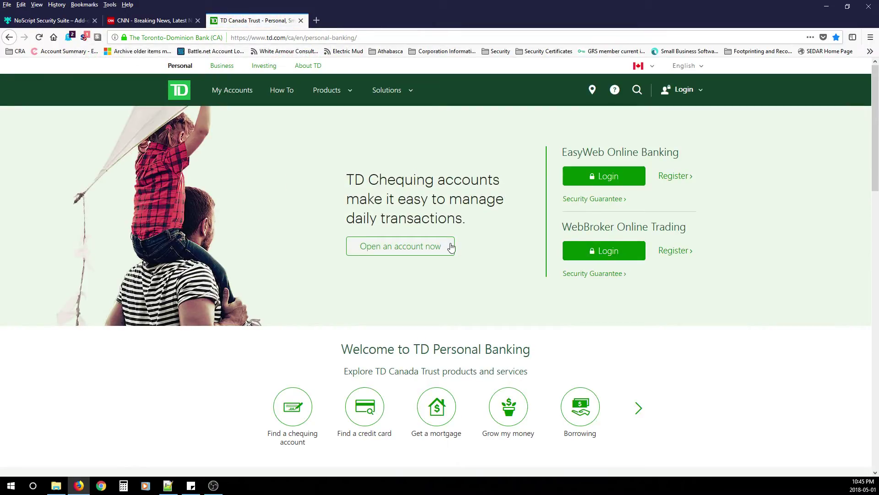
Open the WebBroker login page and check which script domains it uses
scroll(454, 250, down, 10)
scroll(464, 264, up, 10)
click(603, 251)
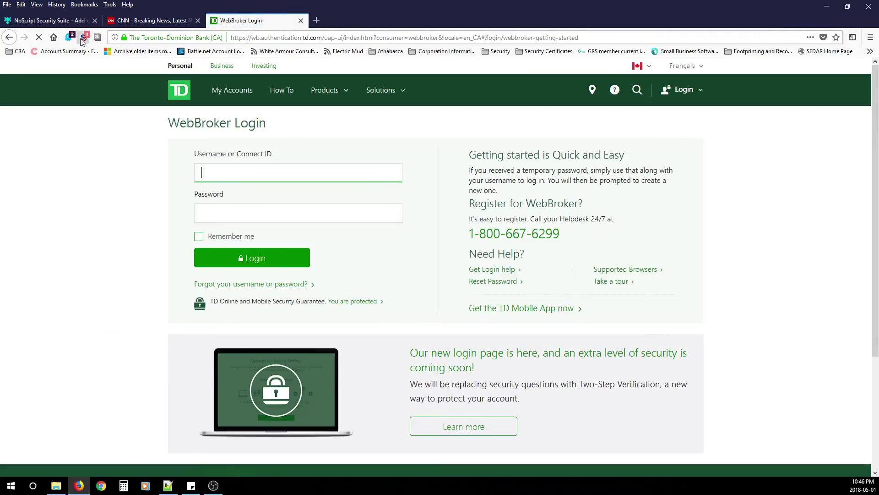
click(84, 37)
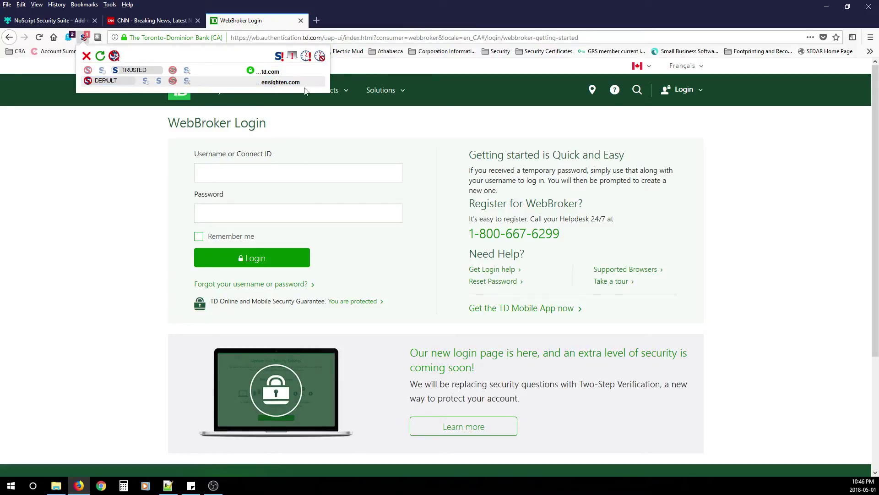
click(256, 38)
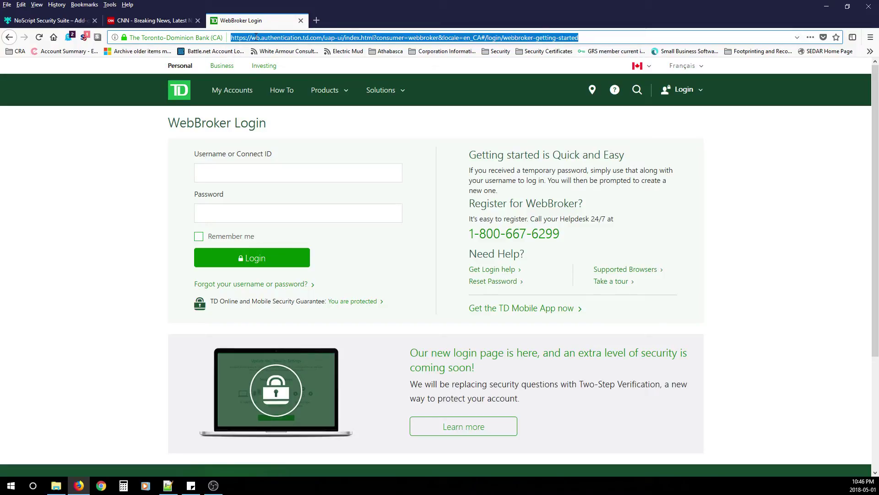
Load yahoo.com and reset yimg.com to DEFAULT trust, reloading the page
text(yahoo.)
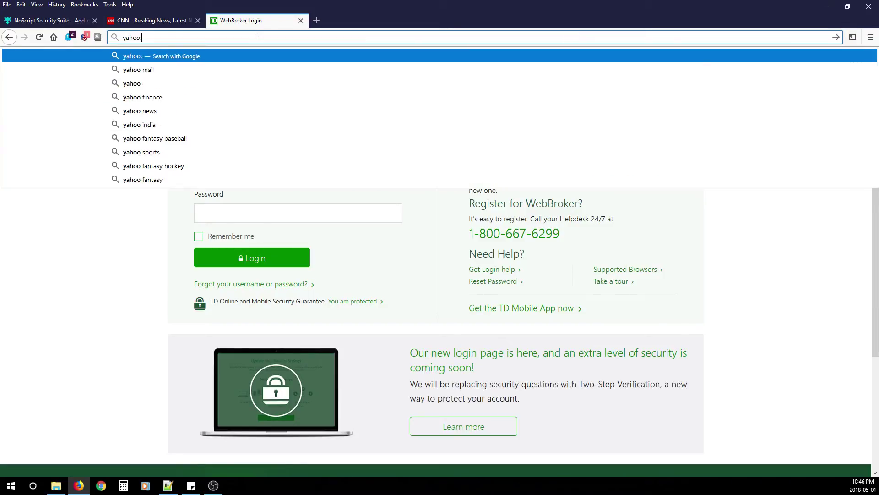
text(com)
key(Return)
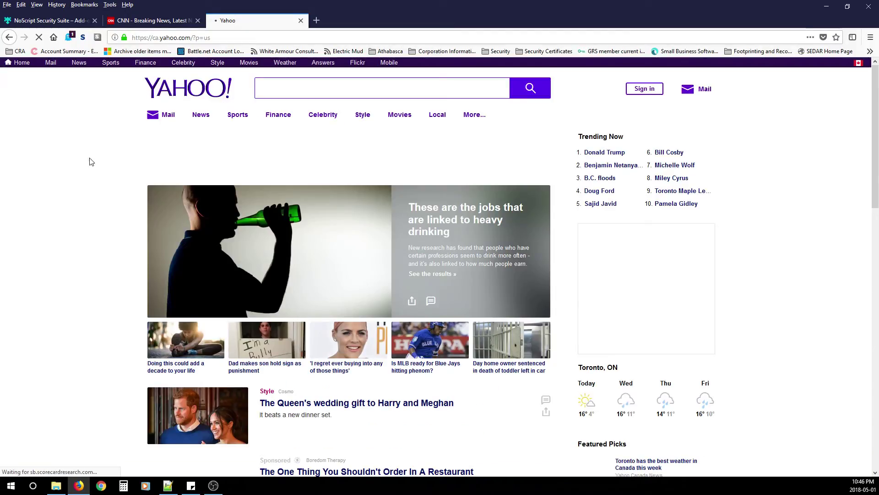
click(83, 39)
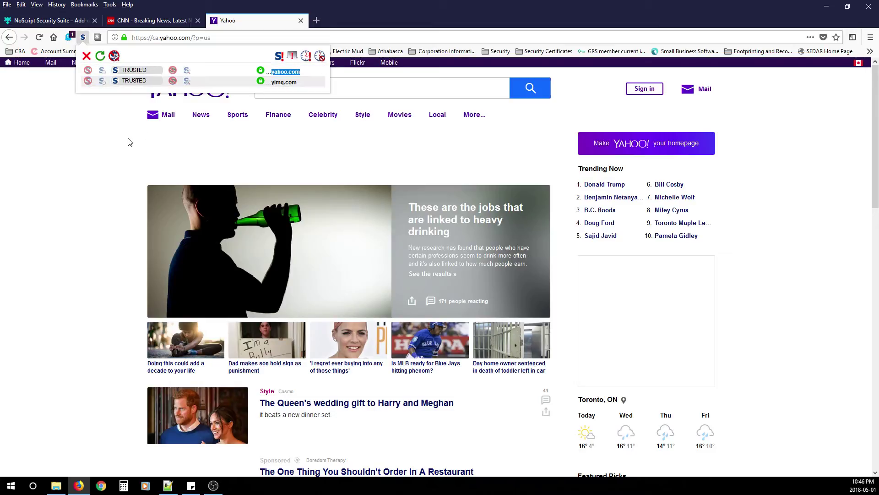
double_click(276, 84)
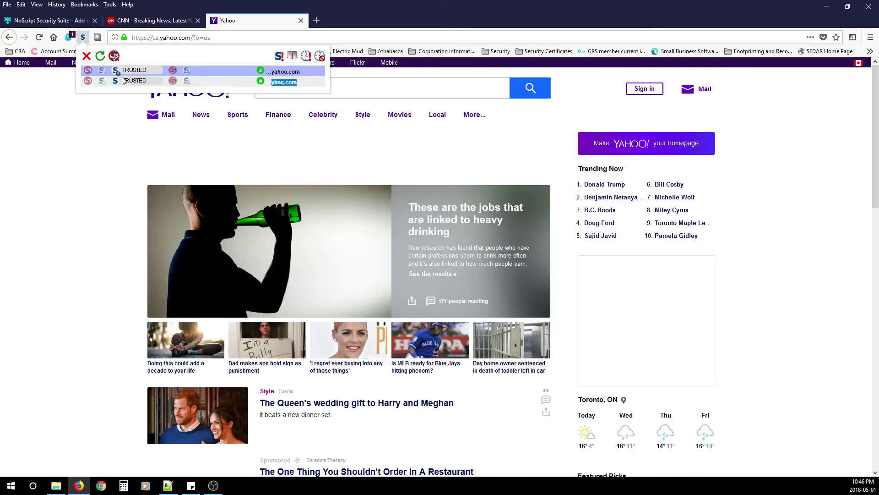
click(88, 80)
click(86, 193)
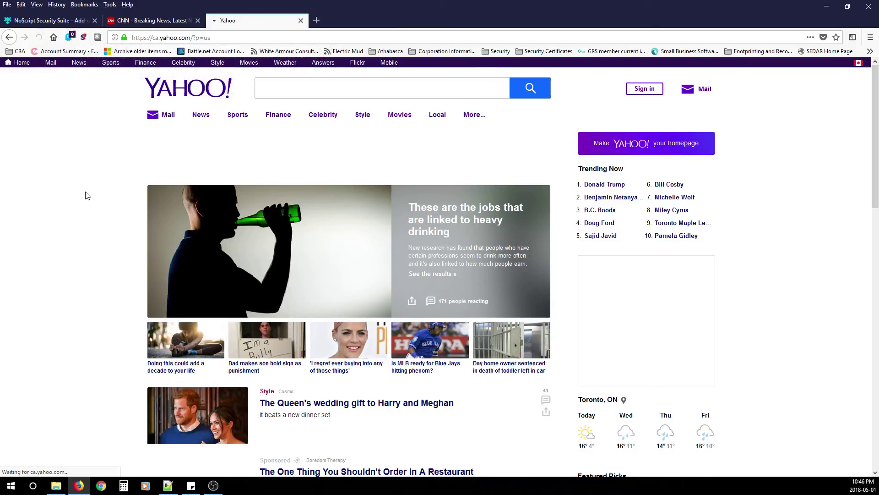
Set yimg.com back to TRUSTED in the NoScript popup
scroll(121, 230, down, 10)
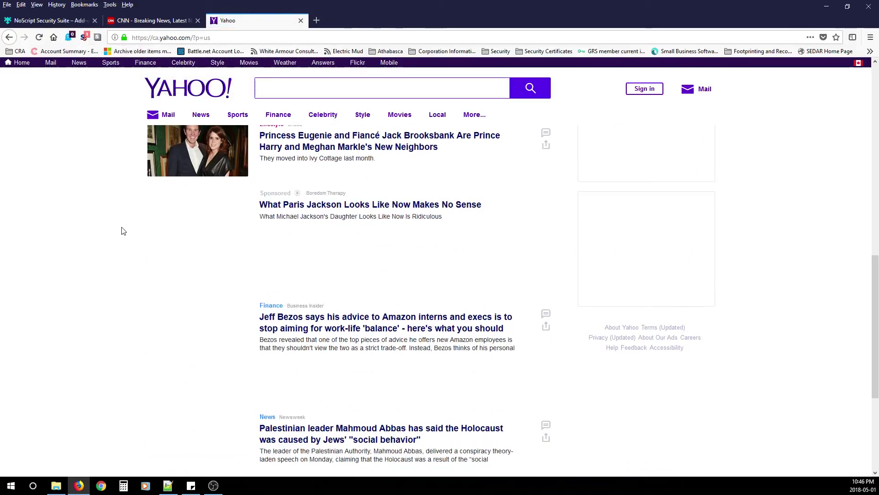
click(84, 39)
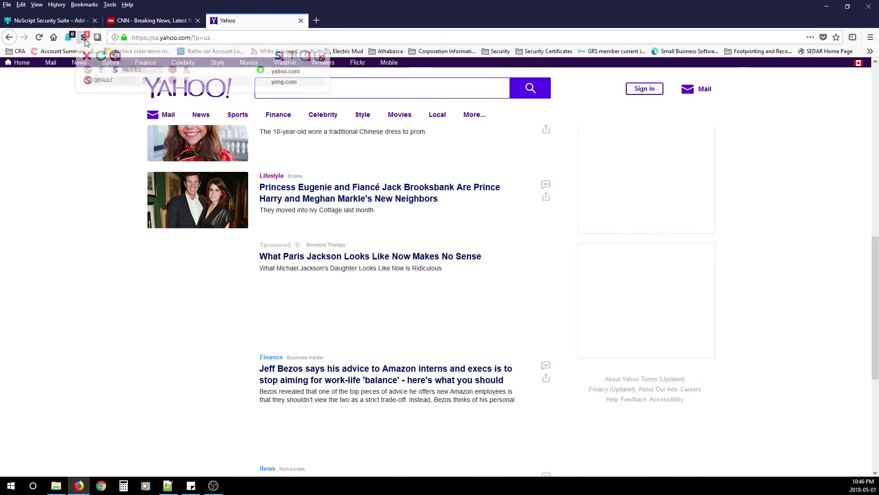
click(159, 82)
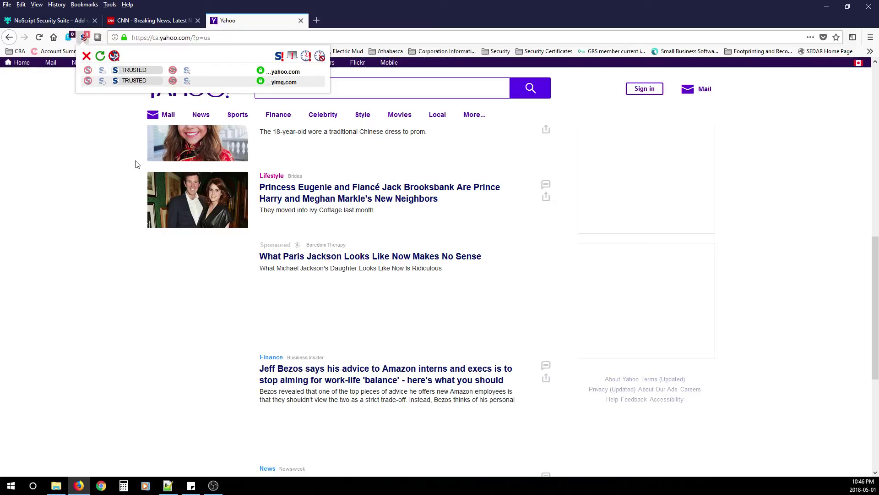
click(120, 237)
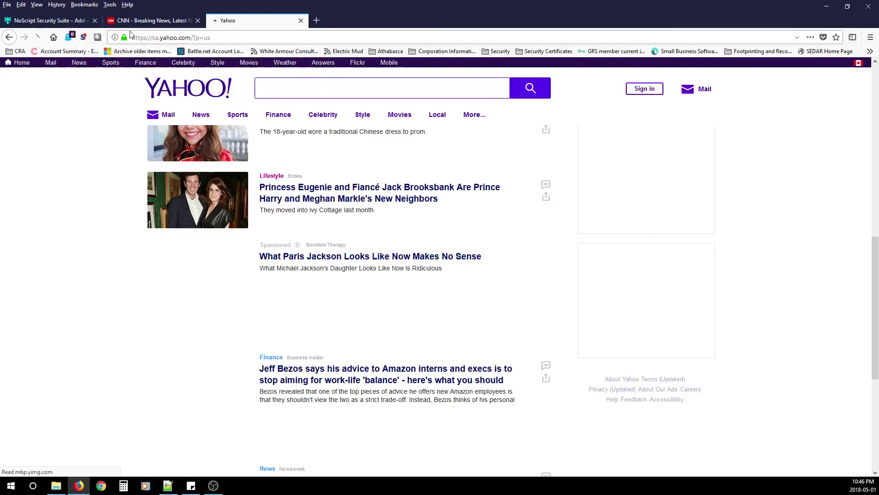
click(164, 23)
Close the CNN and NoScript add-on tabs and confirm yahoo.com and yimg.com remain TRUSTED
click(198, 21)
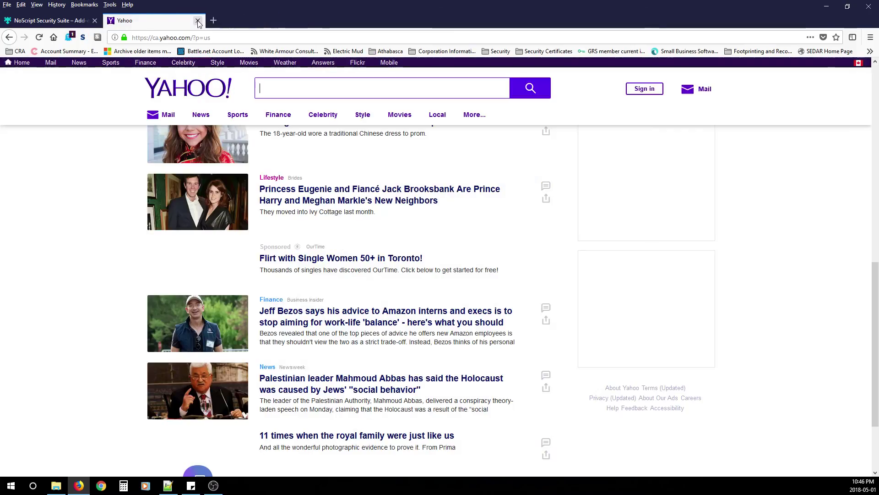
click(70, 19)
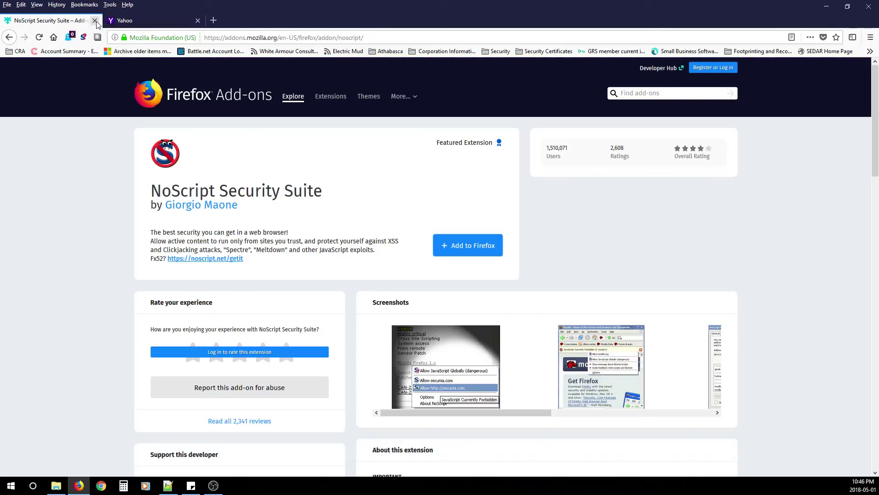
click(94, 20)
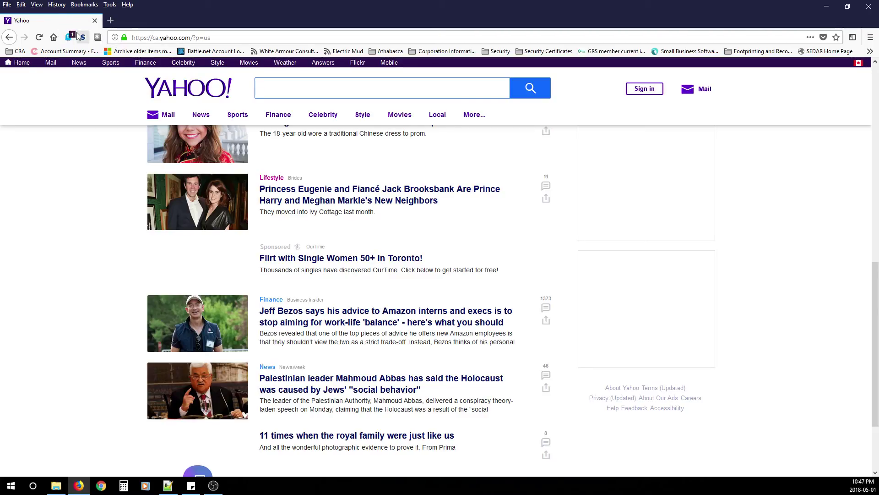
click(82, 37)
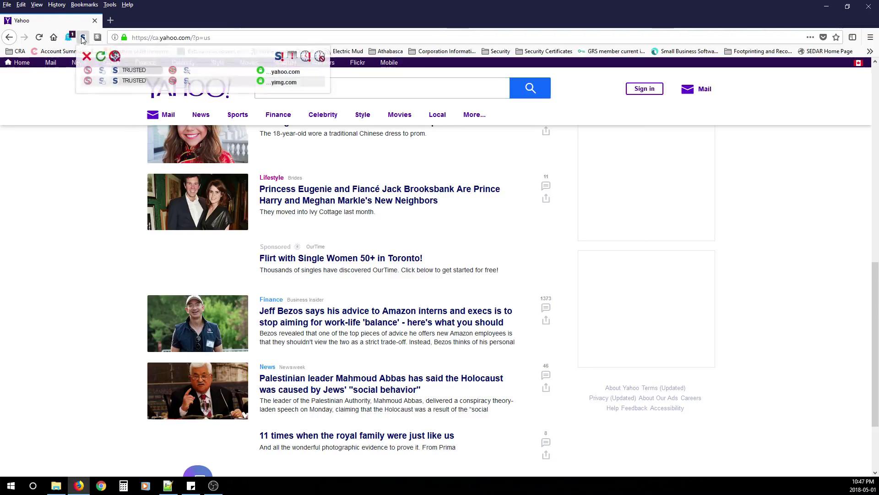
click(77, 183)
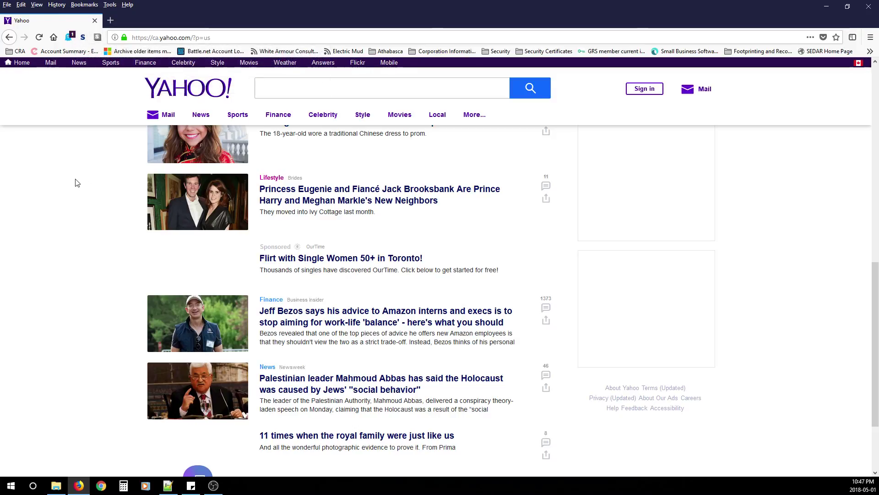